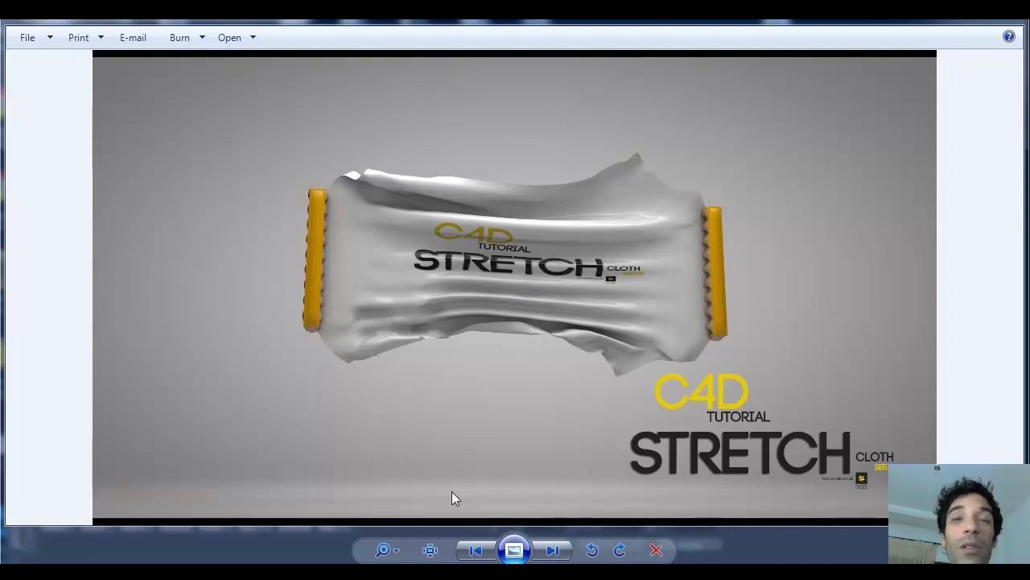
# Step forward through two example stretch-cloth renders in Windows Photo Viewer.
pyautogui.click(480, 548)
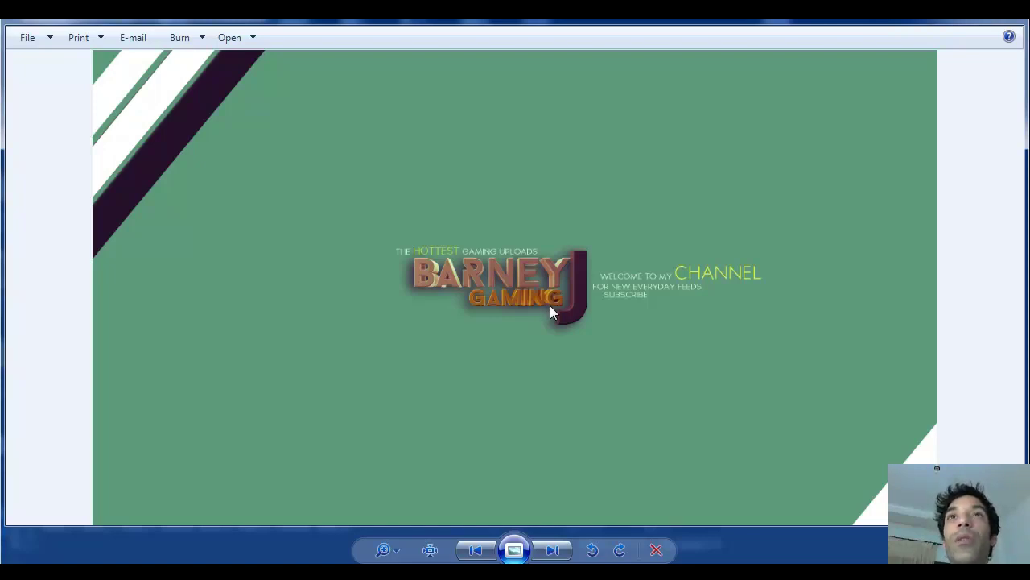
pyautogui.click(552, 549)
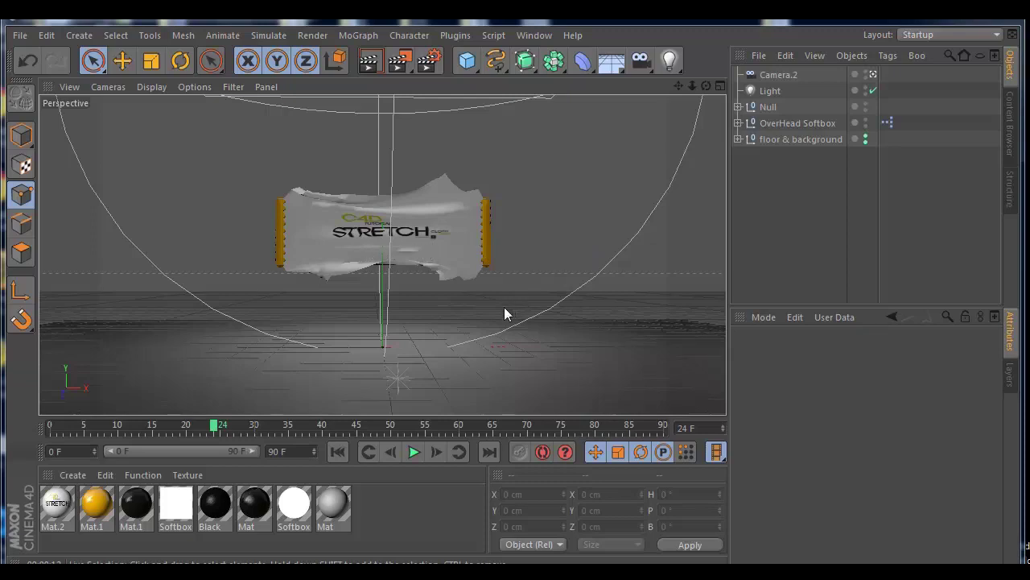
pyautogui.click(337, 452)
pyautogui.click(413, 452)
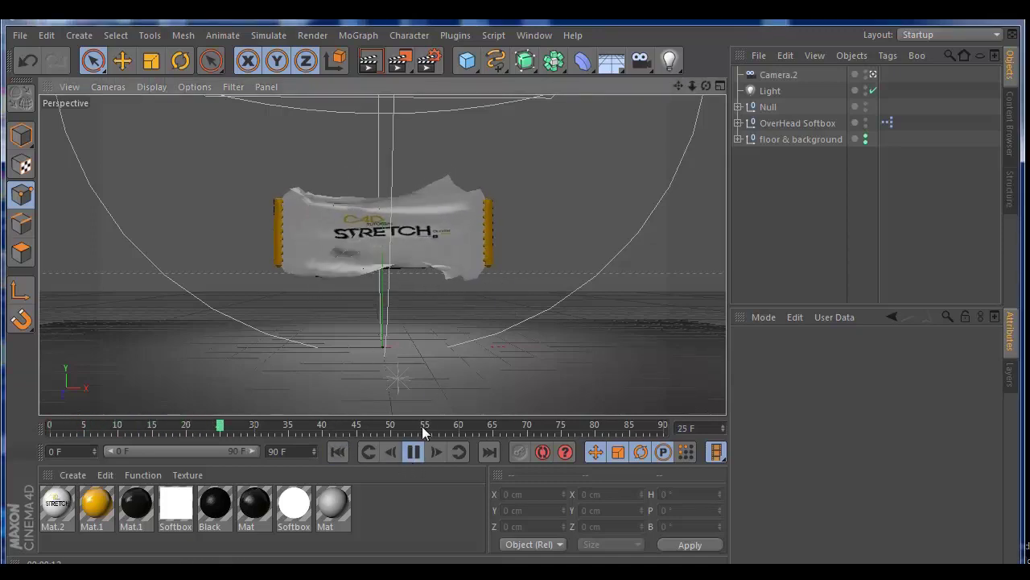
pyautogui.click(414, 452)
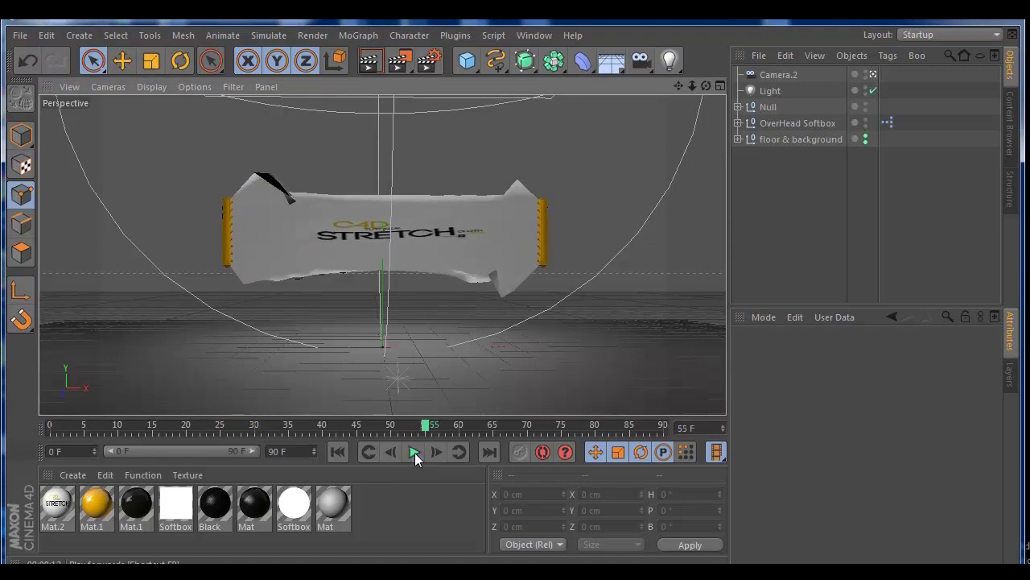
pyautogui.click(738, 106)
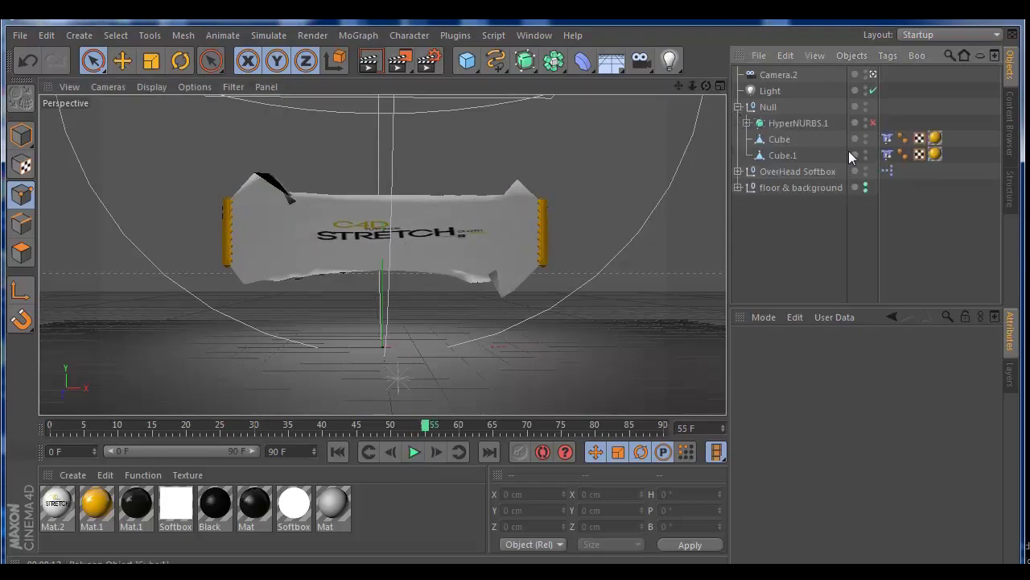
pyautogui.click(747, 123)
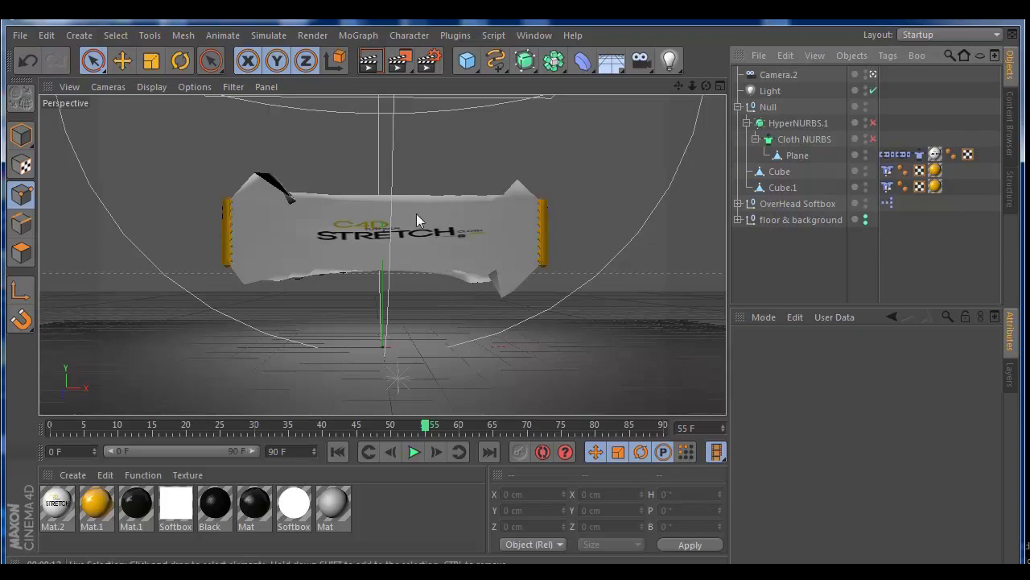
pyautogui.click(344, 449)
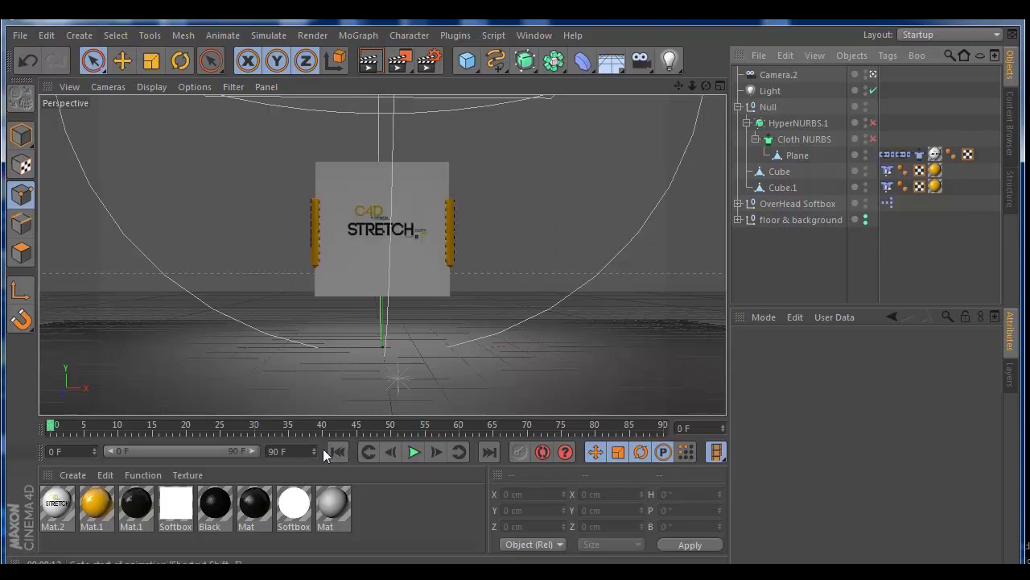
pyautogui.click(413, 454)
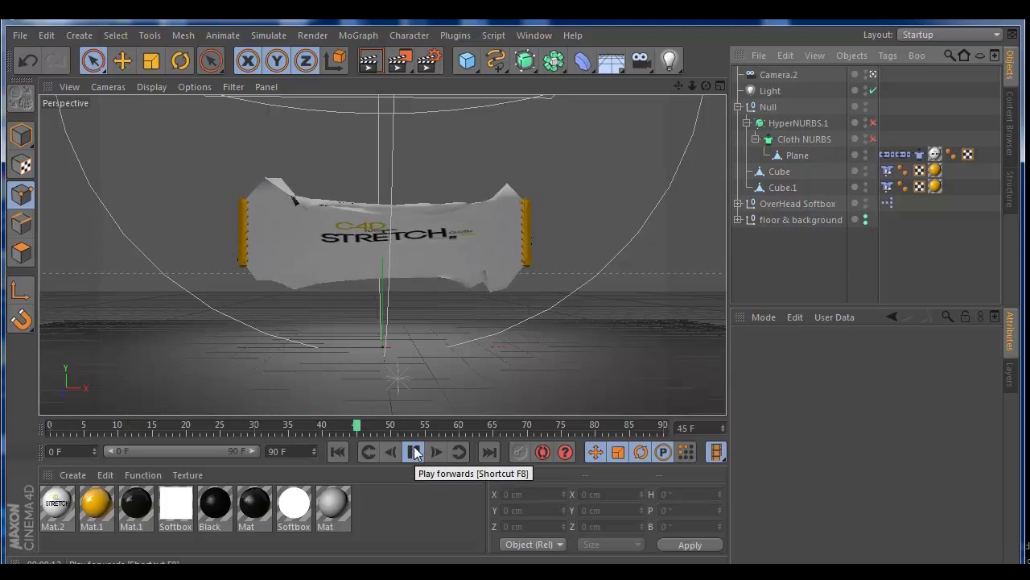
pyautogui.click(411, 453)
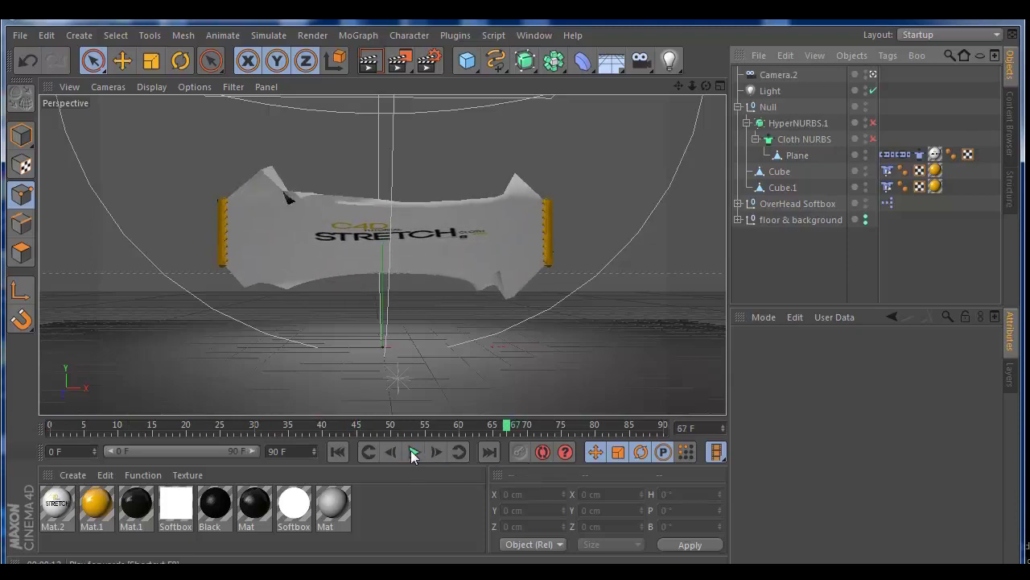
pyautogui.click(337, 453)
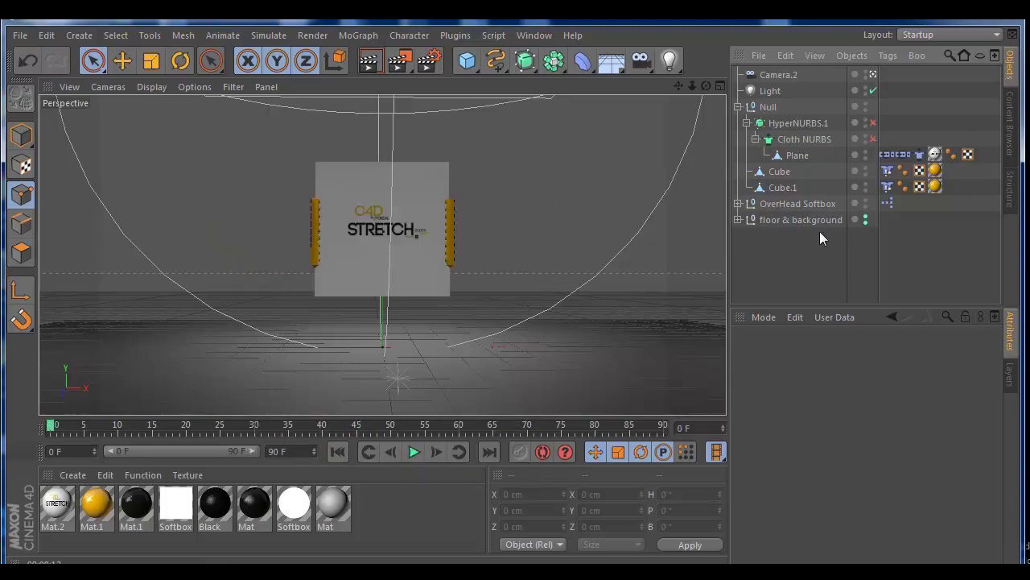
pyautogui.click(738, 106)
# Hide the finished Null setup by setting its visibility dots to red.
pyautogui.click(768, 108)
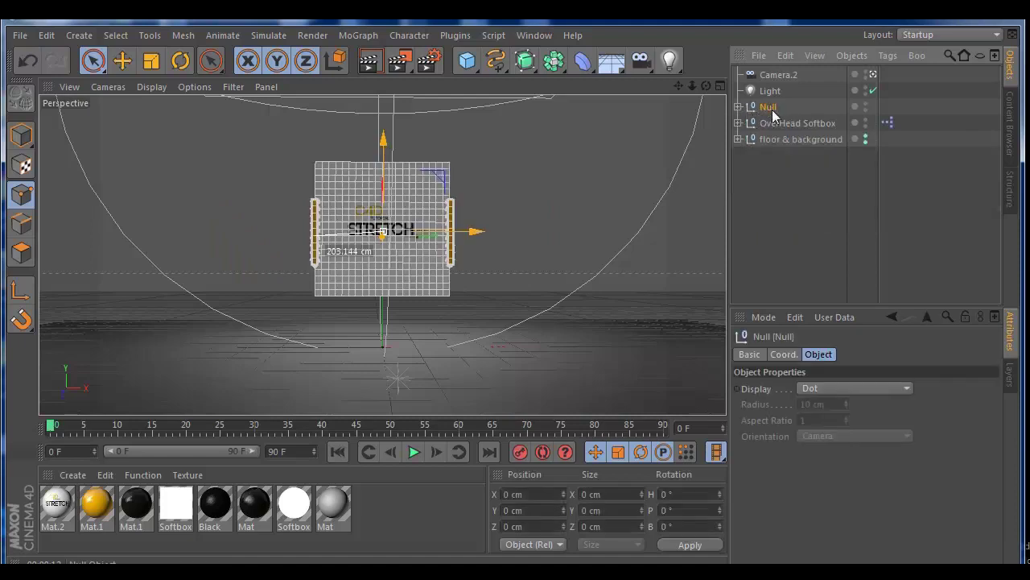
pyautogui.keyDown('ctrl'); pyautogui.click(866, 108); pyautogui.keyUp('ctrl')
pyautogui.keyDown('ctrl'); pyautogui.click(865, 107); pyautogui.keyUp('ctrl')
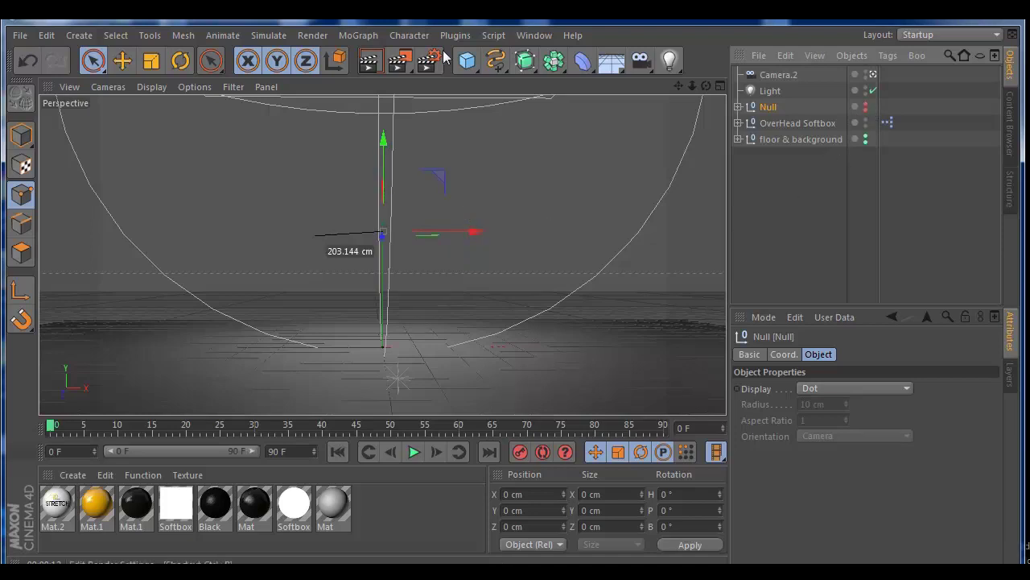
# Add a raised 400 cm Plane oriented +Z, plus a default 200 cm Cube.
pyautogui.moveTo(466, 62); pyautogui.dragTo(590, 105)
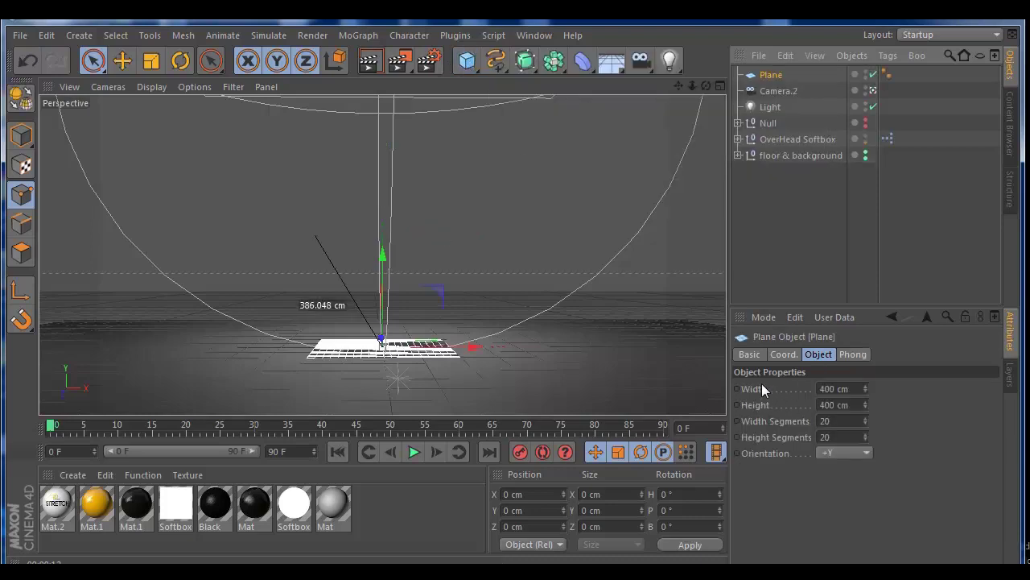
pyautogui.click(852, 454)
pyautogui.click(850, 533)
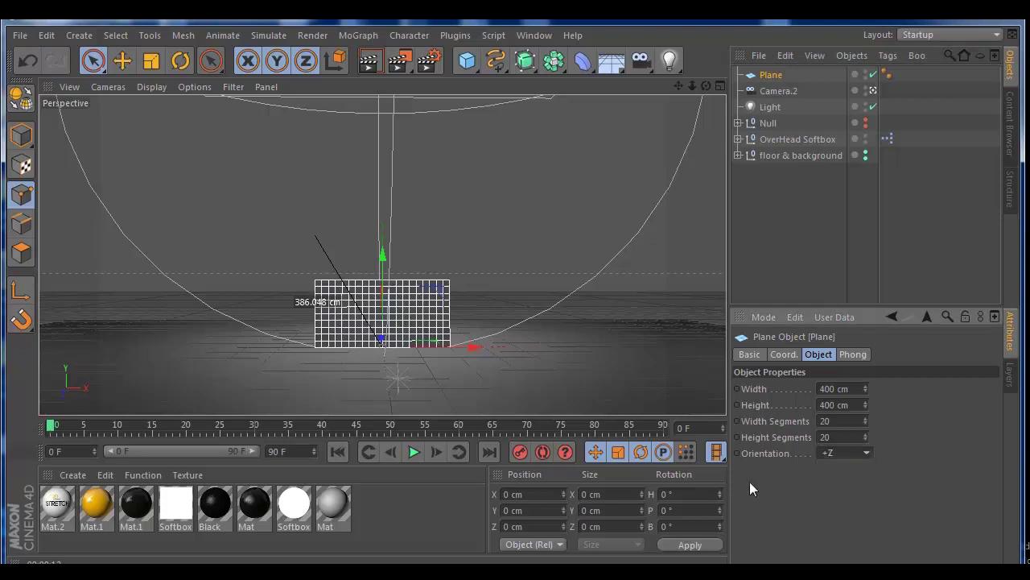
pyautogui.moveTo(382, 255); pyautogui.dragTo(382, 158)
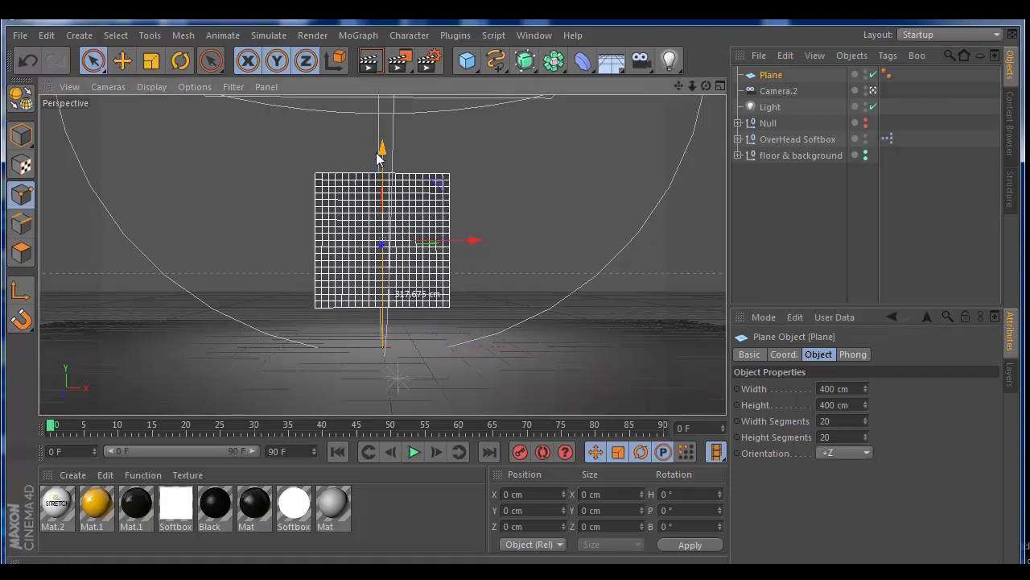
pyautogui.click(467, 62)
pyautogui.click(591, 76)
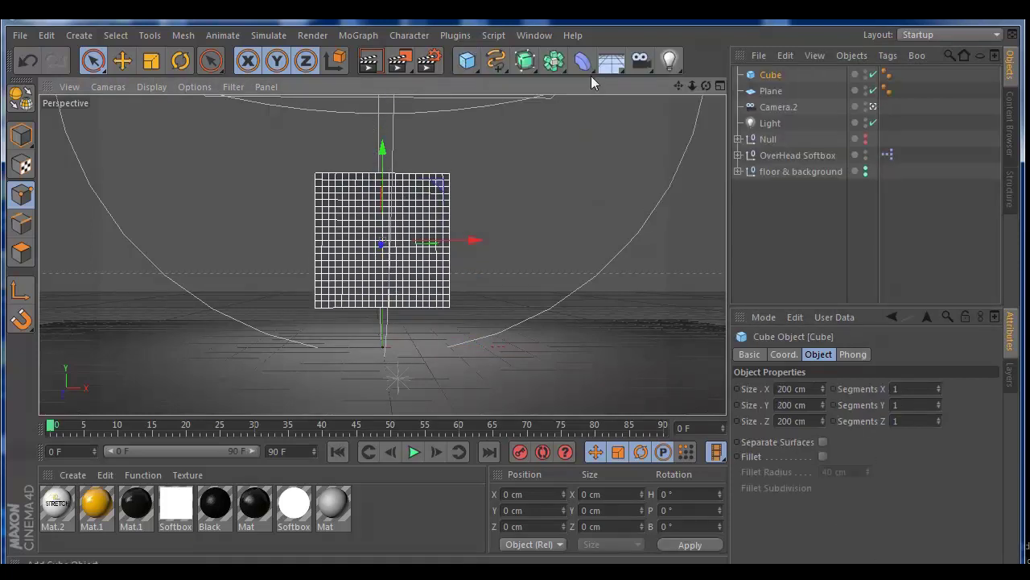
# Raise the cube, place it left of the plane, and slim it along X and Z.
pyautogui.moveTo(384, 267); pyautogui.dragTo(386, 148)
pyautogui.moveTo(468, 244); pyautogui.dragTo(398, 246)
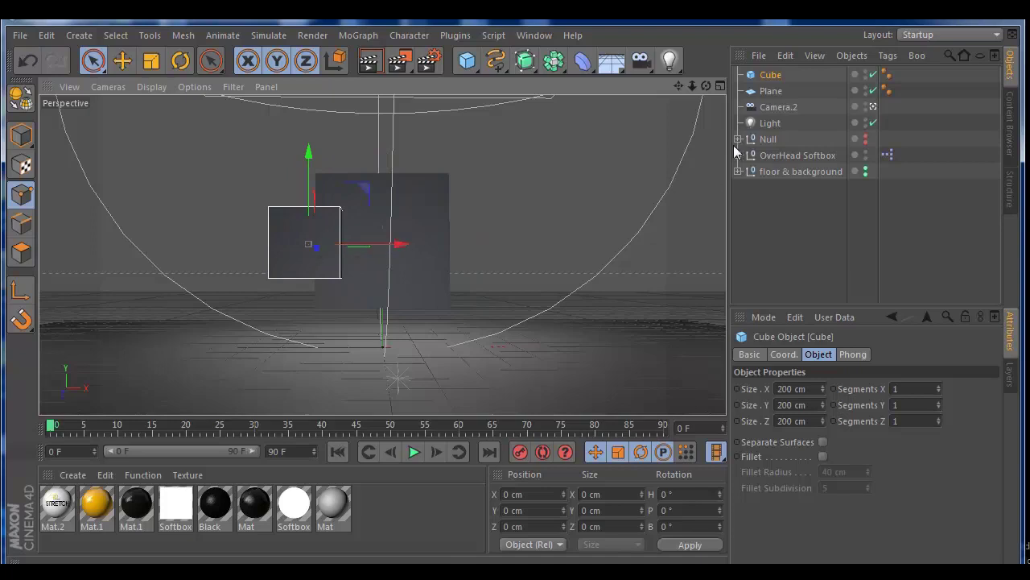
pyautogui.click(22, 135)
pyautogui.moveTo(341, 244); pyautogui.dragTo(319, 245)
pyautogui.moveTo(707, 86); pyautogui.dragTo(707, 87)
pyautogui.moveTo(411, 213); pyautogui.dragTo(390, 216)
pyautogui.moveTo(707, 86); pyautogui.dragTo(707, 86)
pyautogui.moveTo(393, 245); pyautogui.dragTo(402, 245)
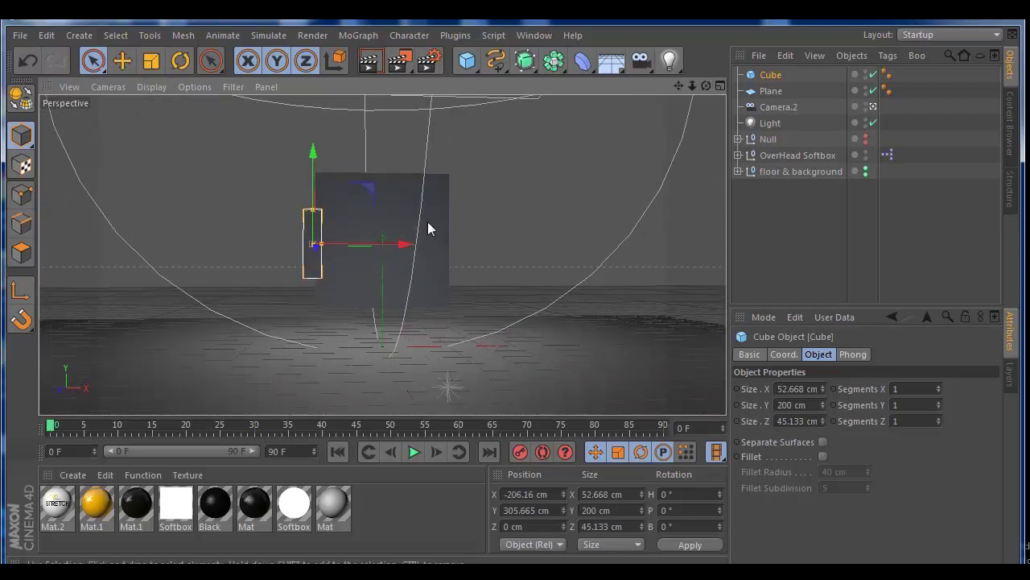
pyautogui.moveTo(692, 86); pyautogui.dragTo(692, 86)
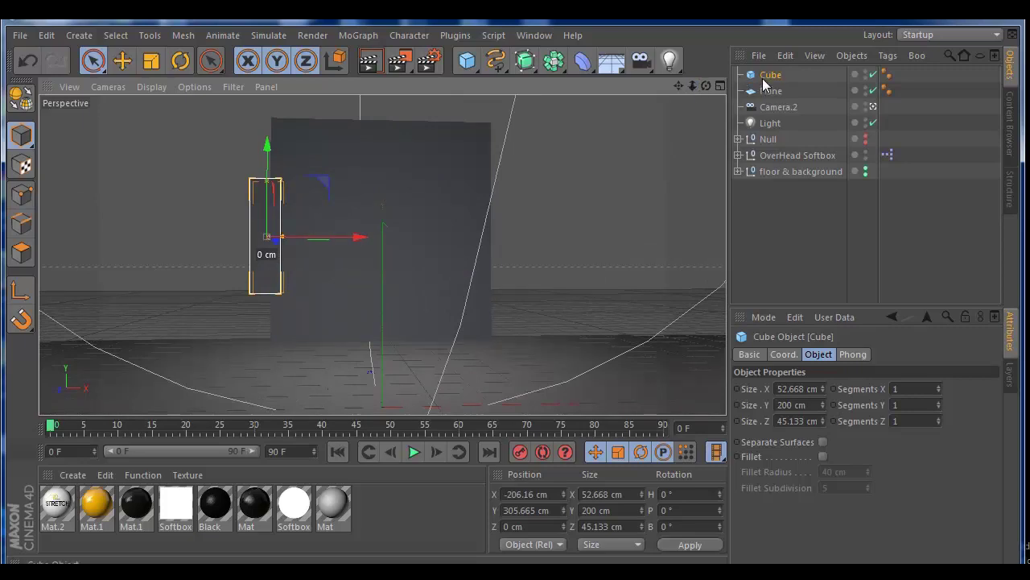
pyautogui.moveTo(705, 87); pyautogui.dragTo(437, 209)
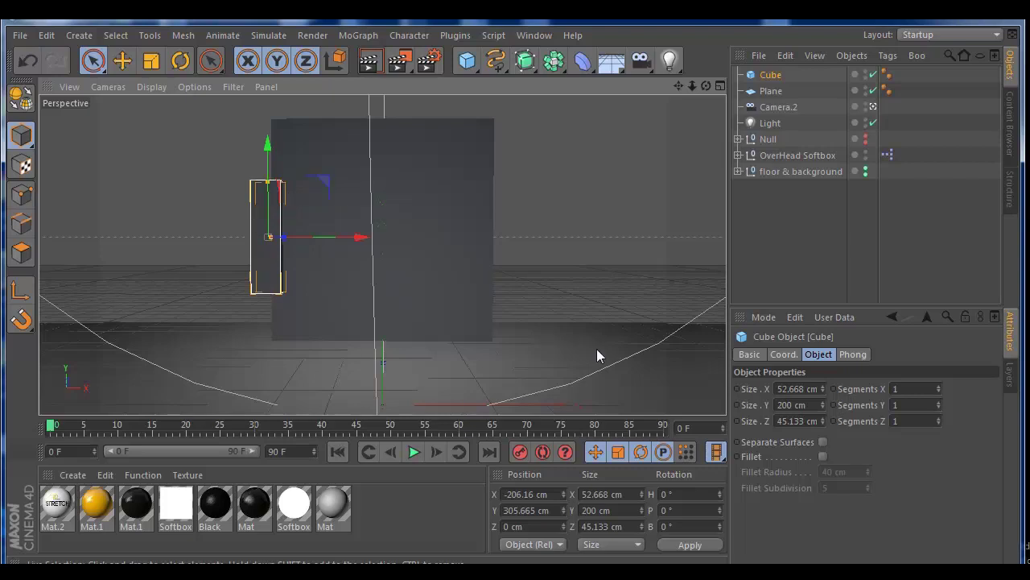
# Give the cube 7 height segments, narrow it to 31 cm, and copy it as Cube.1 at X 196.644 cm.
pyautogui.click(938, 402)
pyautogui.click(937, 401)
pyautogui.click(938, 402)
pyautogui.click(937, 402)
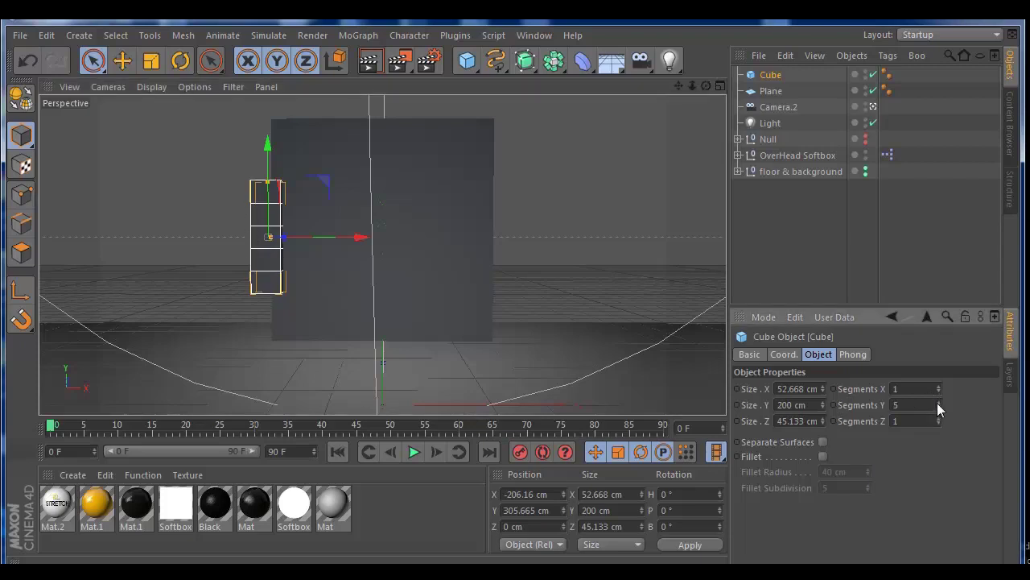
pyautogui.click(937, 402)
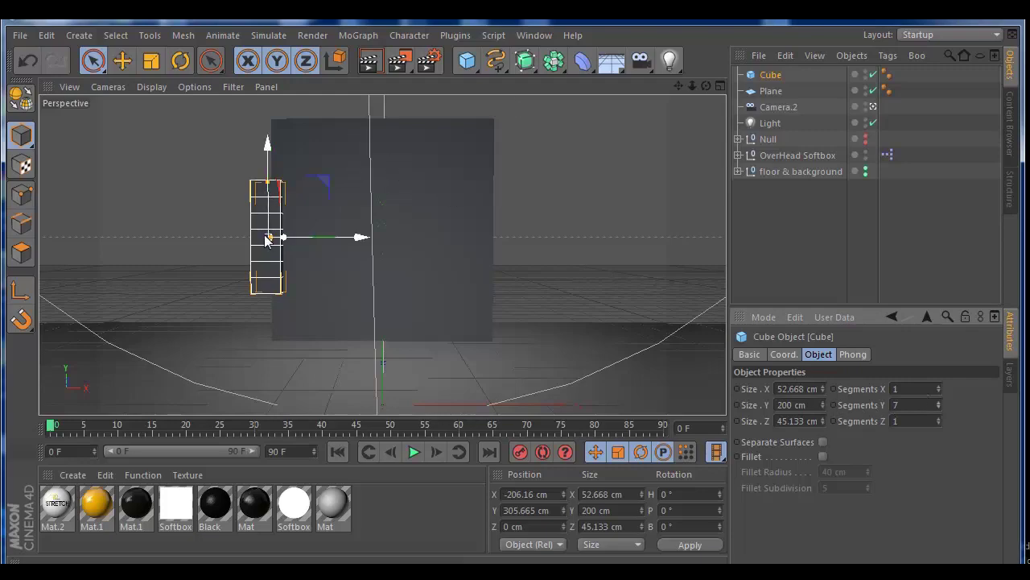
pyautogui.moveTo(703, 88); pyautogui.dragTo(684, 101)
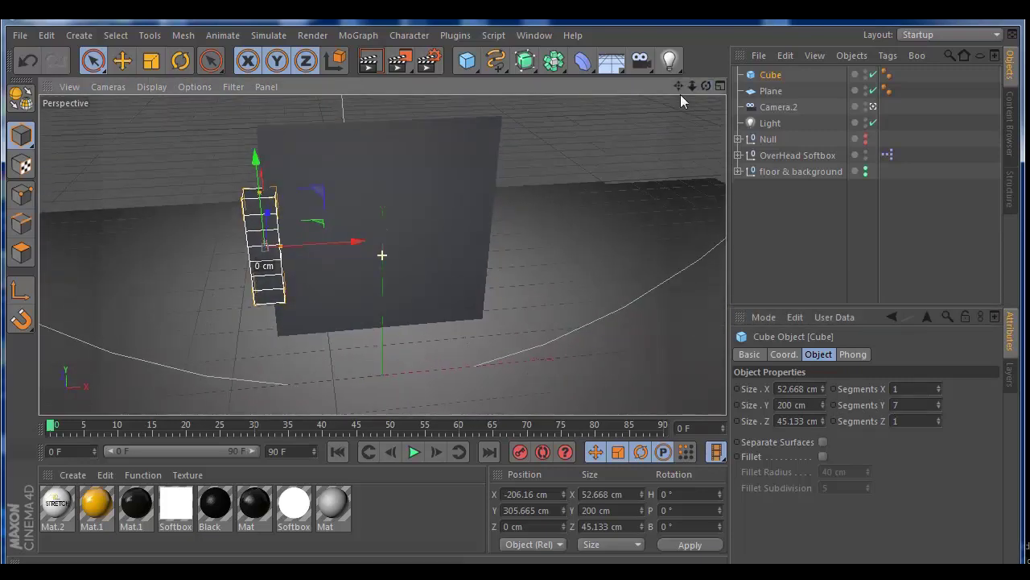
pyautogui.moveTo(287, 242)
pyautogui.mouseDown()
pyautogui.moveTo(276, 251)
pyautogui.moveTo(269, 242)
pyautogui.mouseUp()
pyautogui.moveTo(356, 247); pyautogui.dragTo(360, 249)
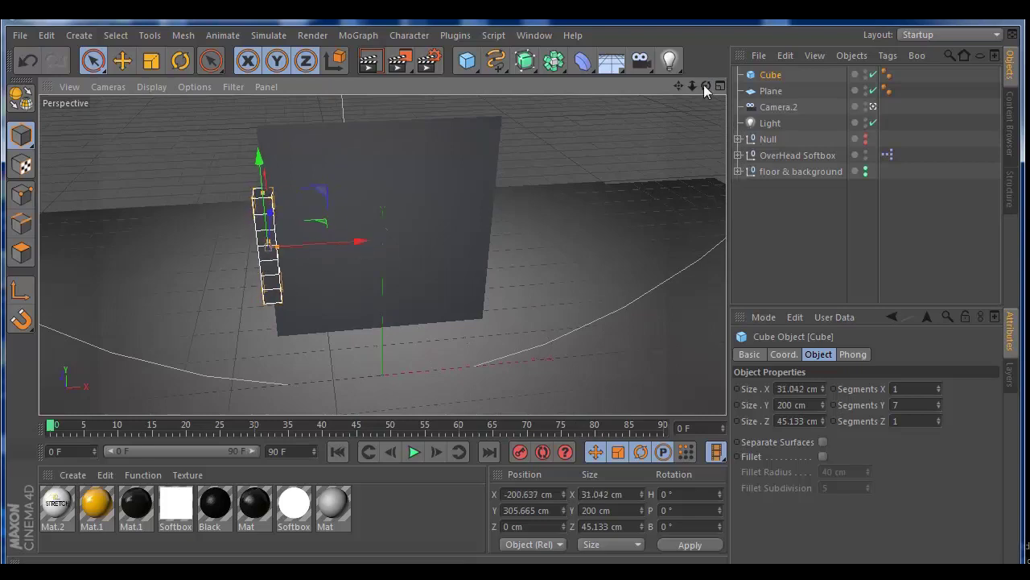
pyautogui.moveTo(706, 86); pyautogui.dragTo(701, 103)
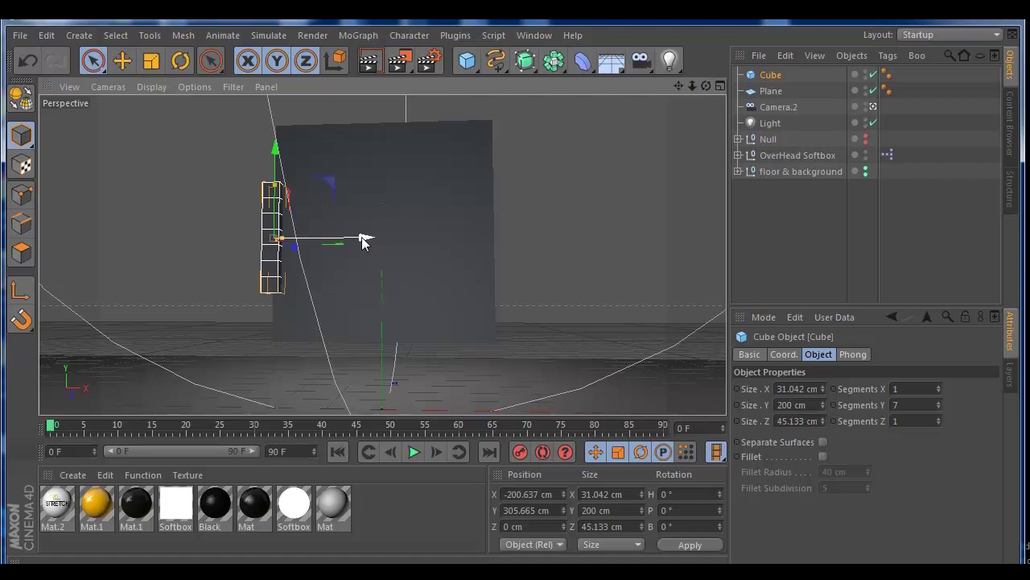
pyautogui.keyDown('ctrl'); pyautogui.moveTo(359, 238); pyautogui.dragTo(586, 239); pyautogui.keyUp('ctrl')
# In the Front view, nudge Cube.1 and Cube outward to about X 202.3 and -203.8 cm.
pyautogui.click(719, 86)
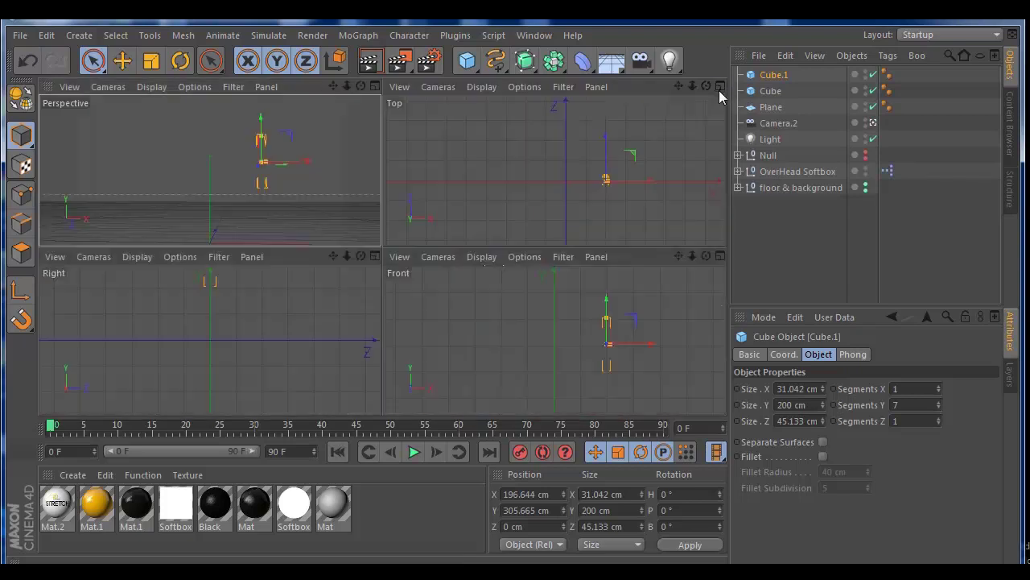
pyautogui.middleClick(712, 256)
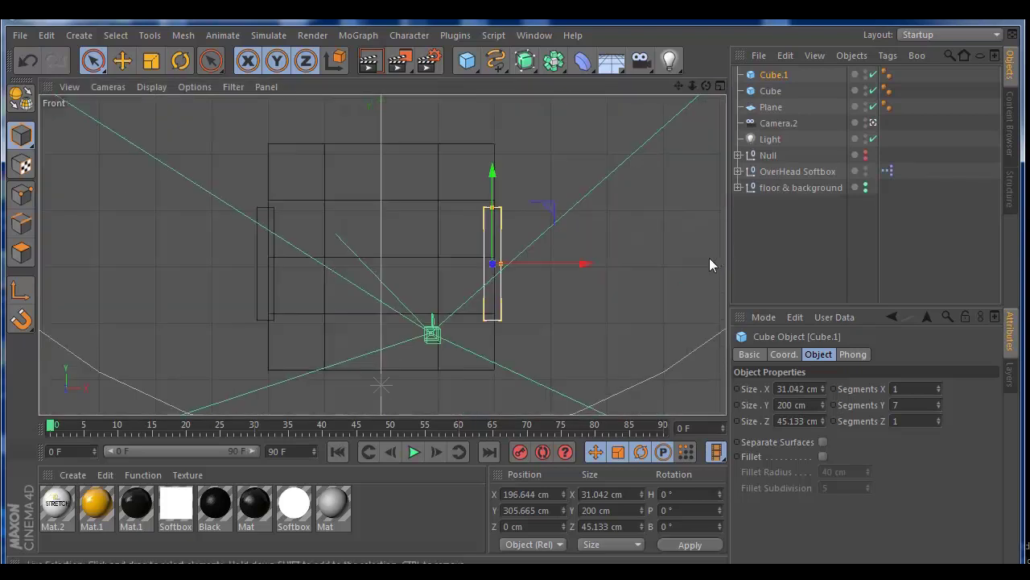
pyautogui.moveTo(581, 258); pyautogui.dragTo(586, 259)
pyautogui.click(260, 268)
pyautogui.moveTo(357, 267); pyautogui.dragTo(356, 266)
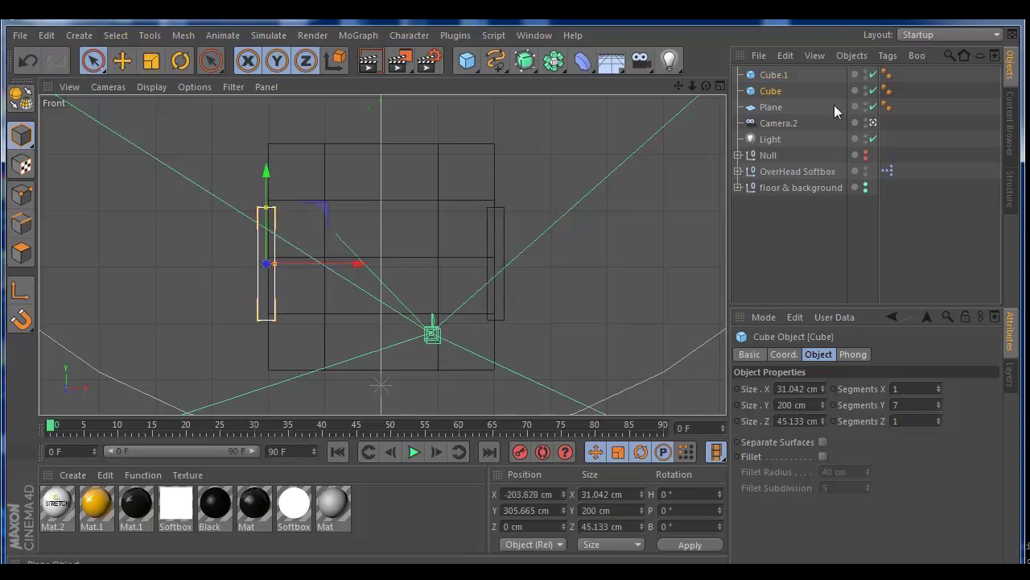
pyautogui.click(720, 85)
pyautogui.click(372, 86)
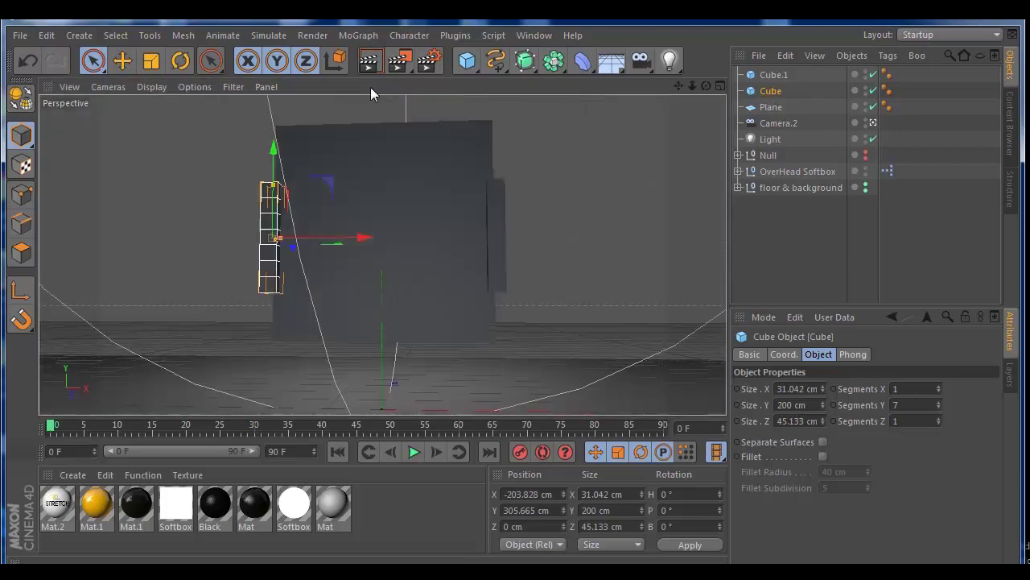
pyautogui.keyDown('alt'); pyautogui.moveTo(382, 252); pyautogui.dragTo(381, 255); pyautogui.keyUp('alt')
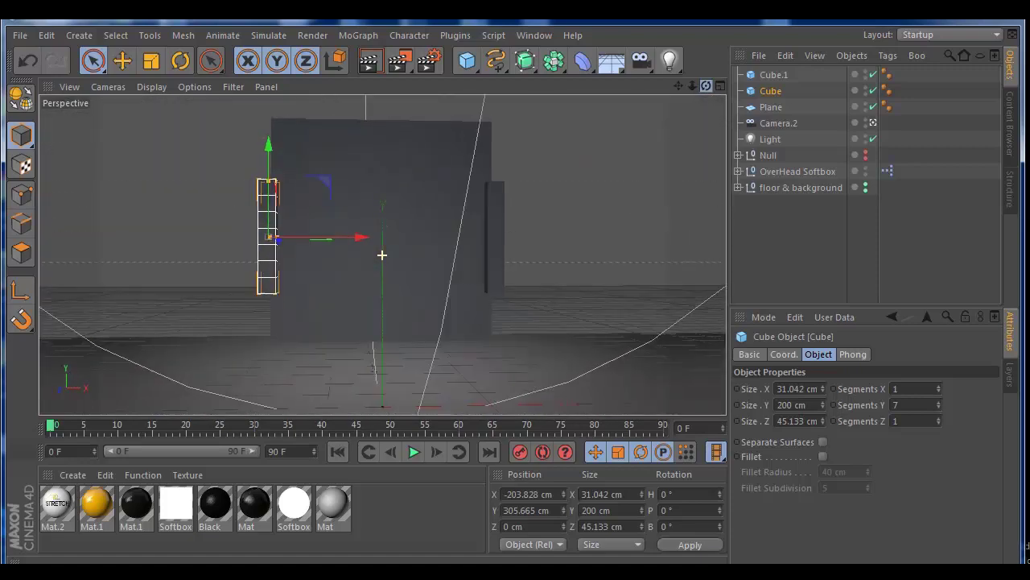
# Convert Plane, Cube and Cube.1 into editable polygon objects with C.
pyautogui.click(775, 106)
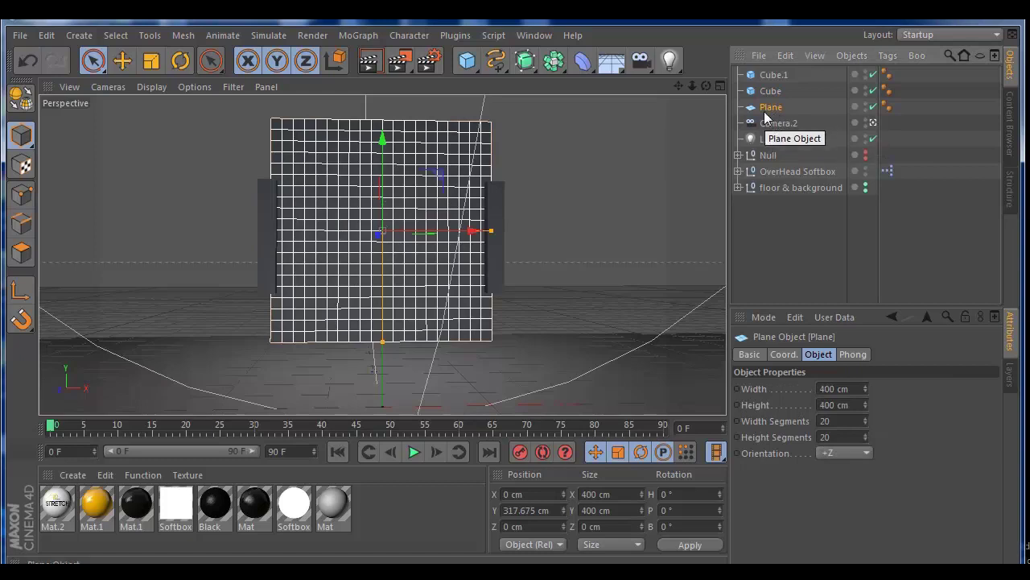
pyautogui.press('c')
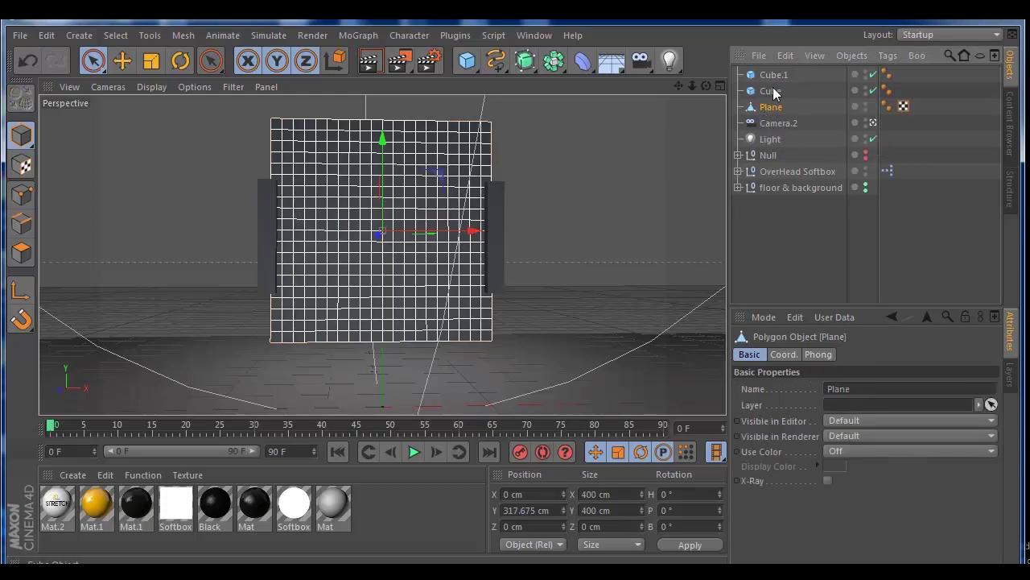
pyautogui.click(773, 91)
pyautogui.press('c')
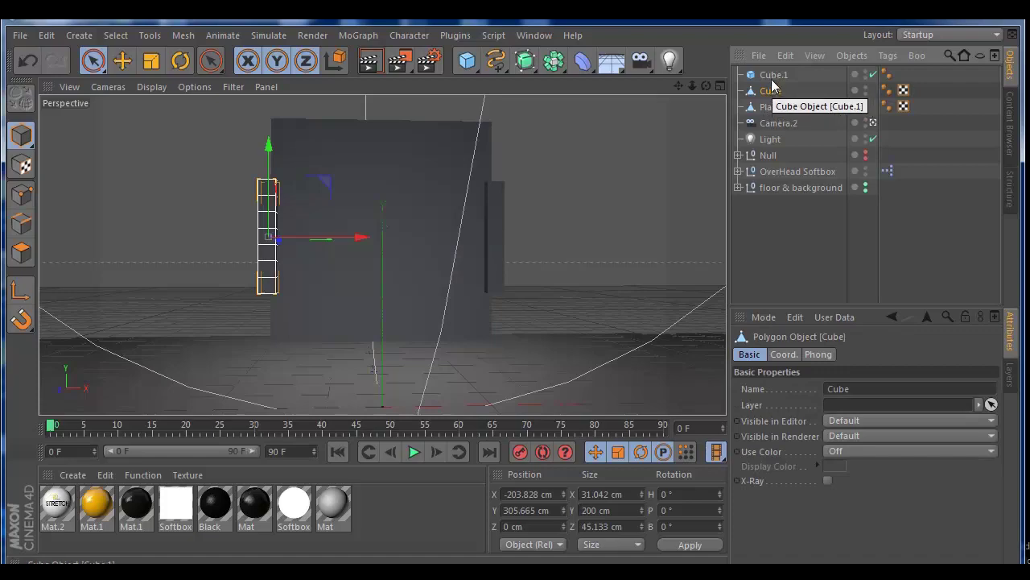
pyautogui.click(773, 76)
pyautogui.press('c')
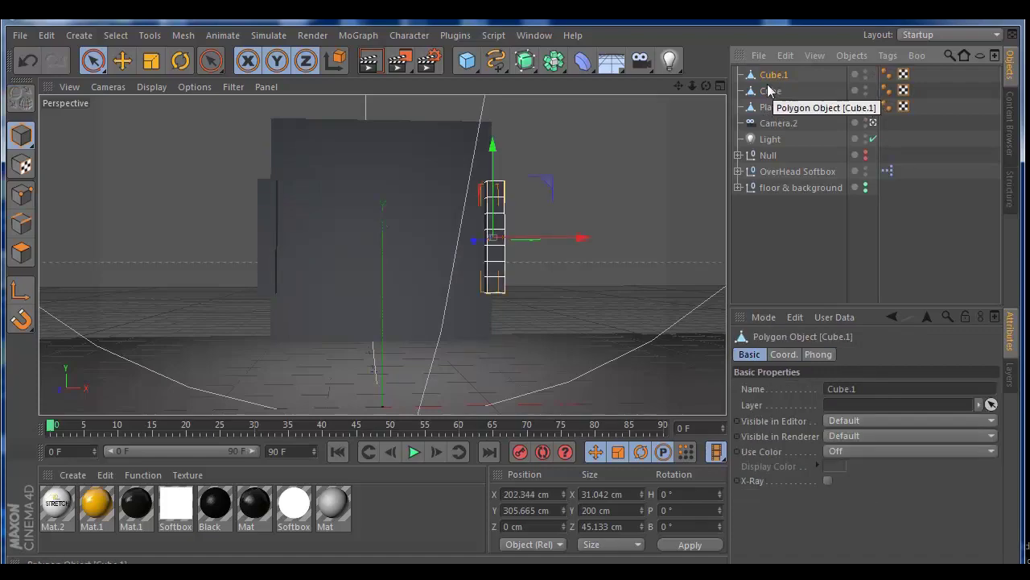
pyautogui.click(781, 107)
pyautogui.moveTo(708, 86); pyautogui.dragTo(592, 95)
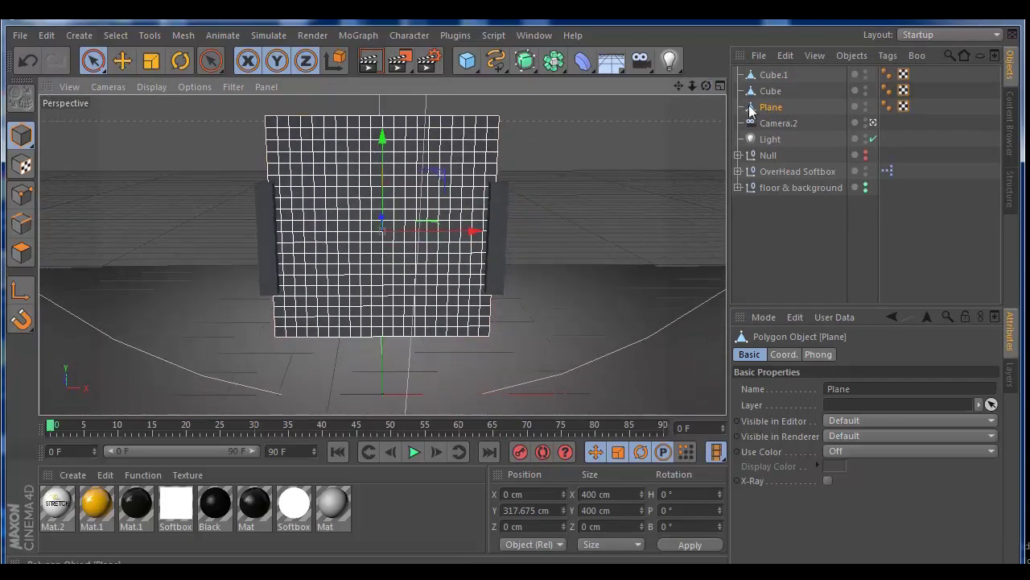
pyautogui.rightClick(768, 109)
# Give the Plane a Cloth tag and two Cloth Belt tags from Simulation Tags.
pyautogui.moveTo(802, 159)
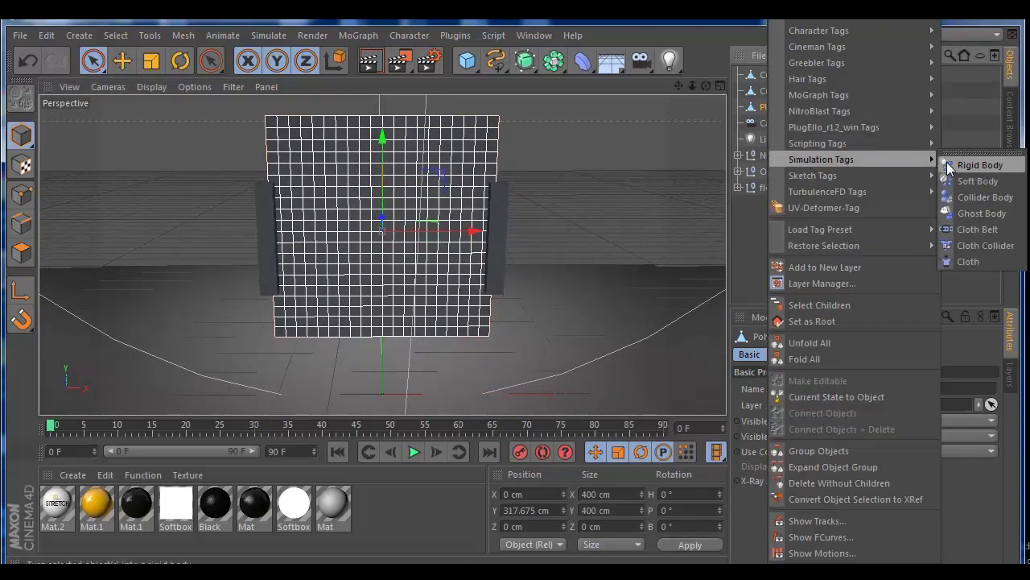
pyautogui.click(965, 261)
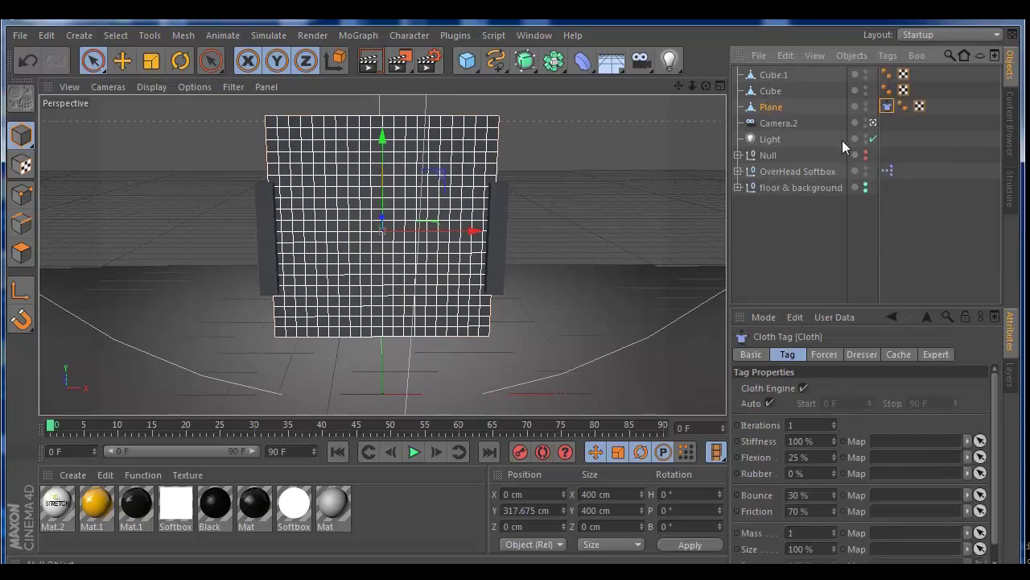
pyautogui.rightClick(774, 107)
pyautogui.moveTo(837, 158)
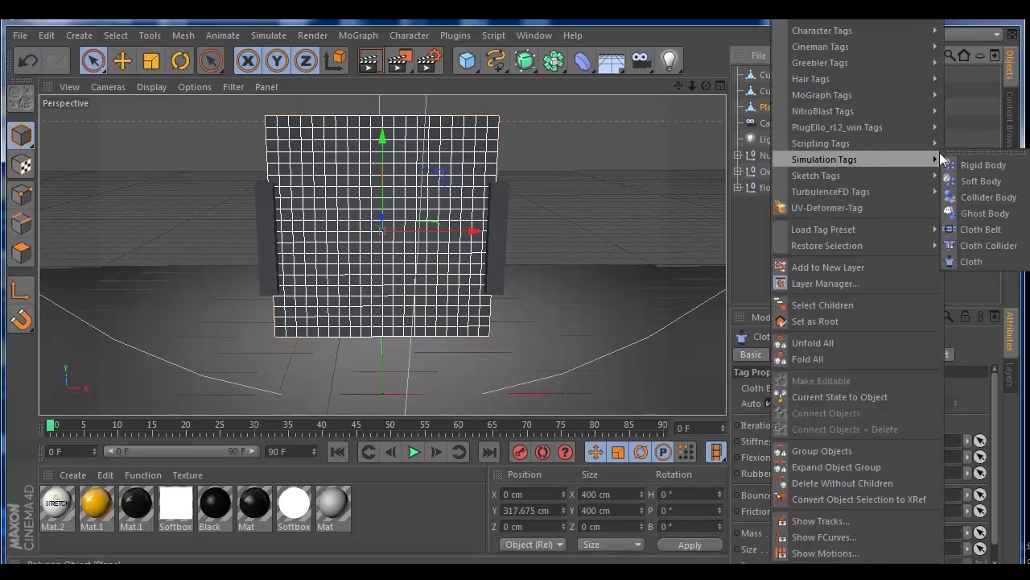
pyautogui.click(974, 230)
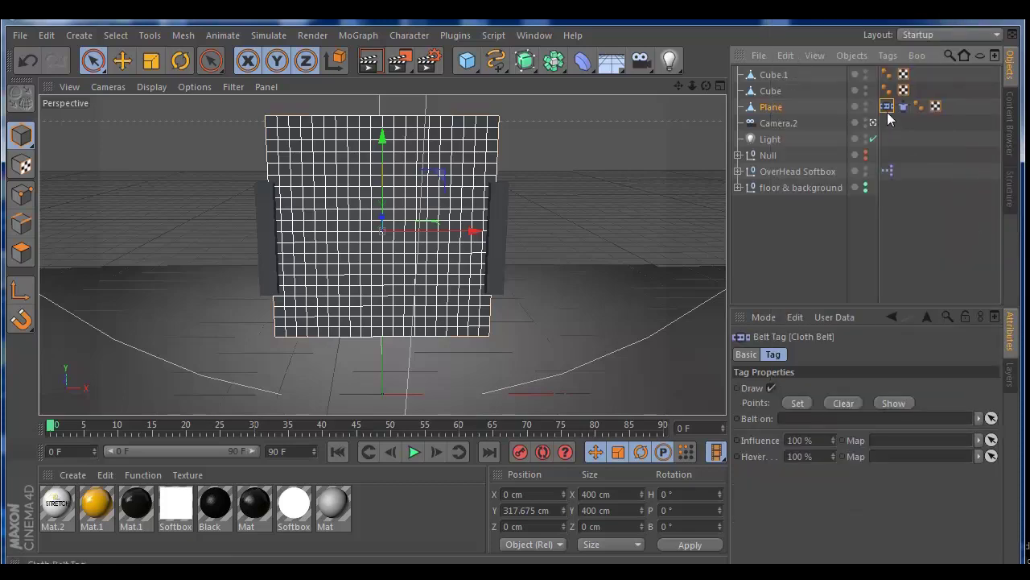
pyautogui.rightClick(783, 107)
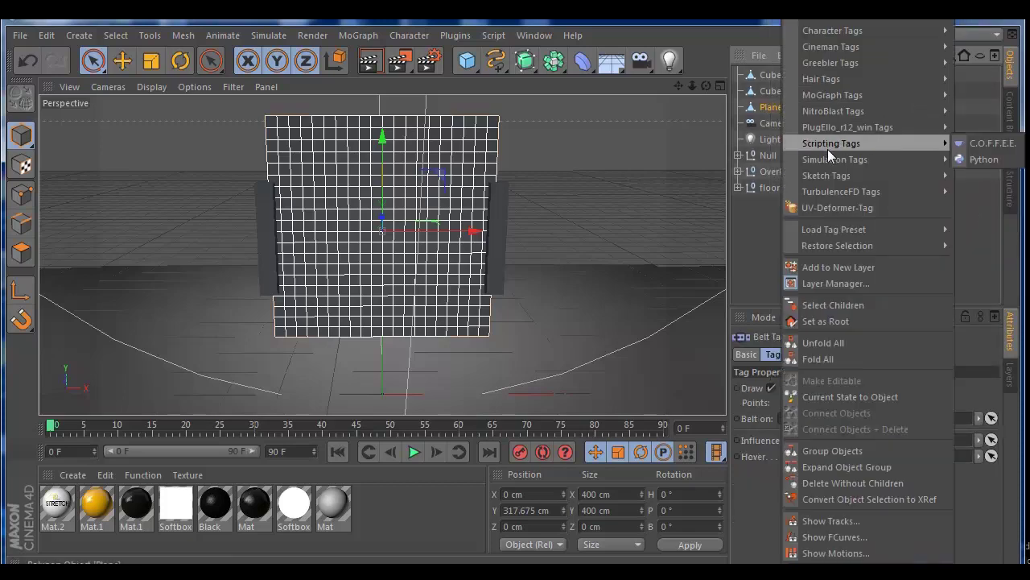
pyautogui.moveTo(869, 159)
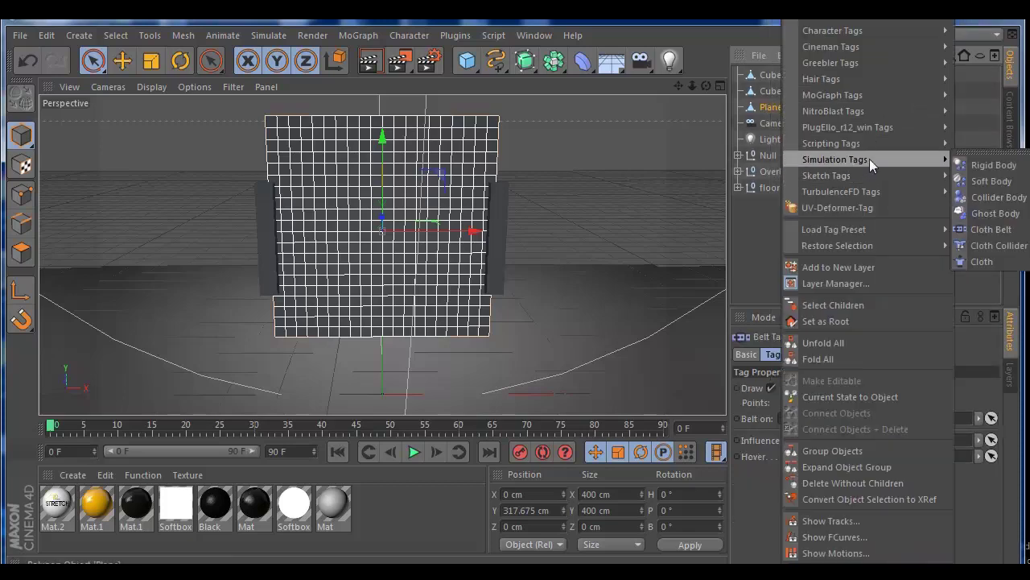
pyautogui.click(978, 230)
pyautogui.click(903, 107)
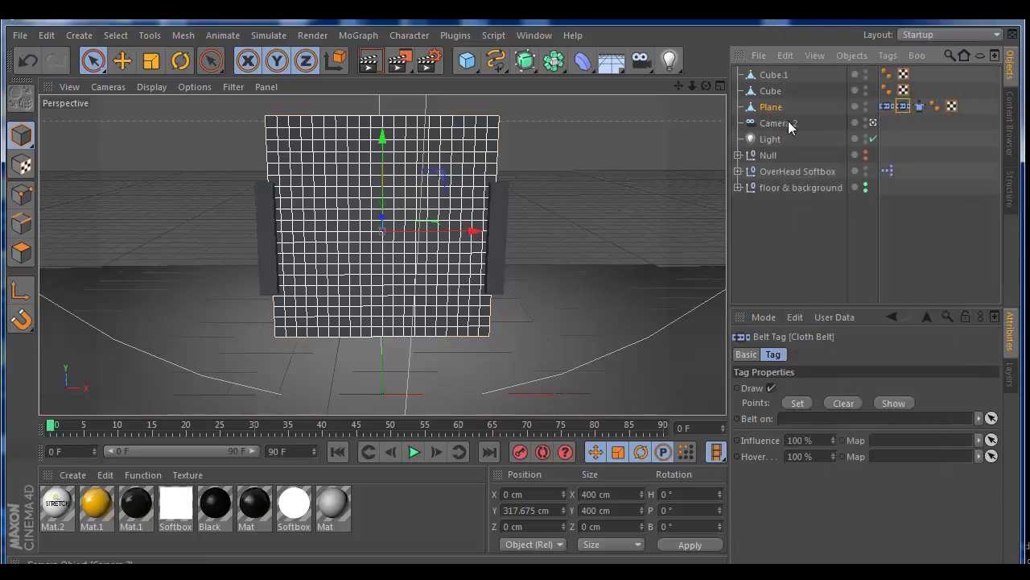
pyautogui.click(886, 107)
pyautogui.click(721, 86)
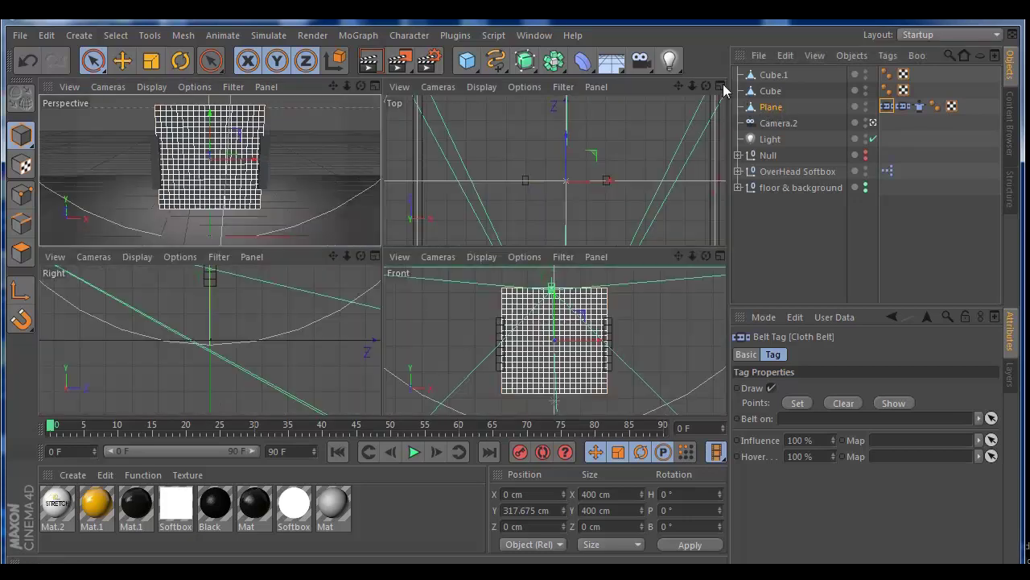
# Belt the plane's right-edge column of points to Cube.1 with the first Cloth Belt tag.
pyautogui.click(721, 255)
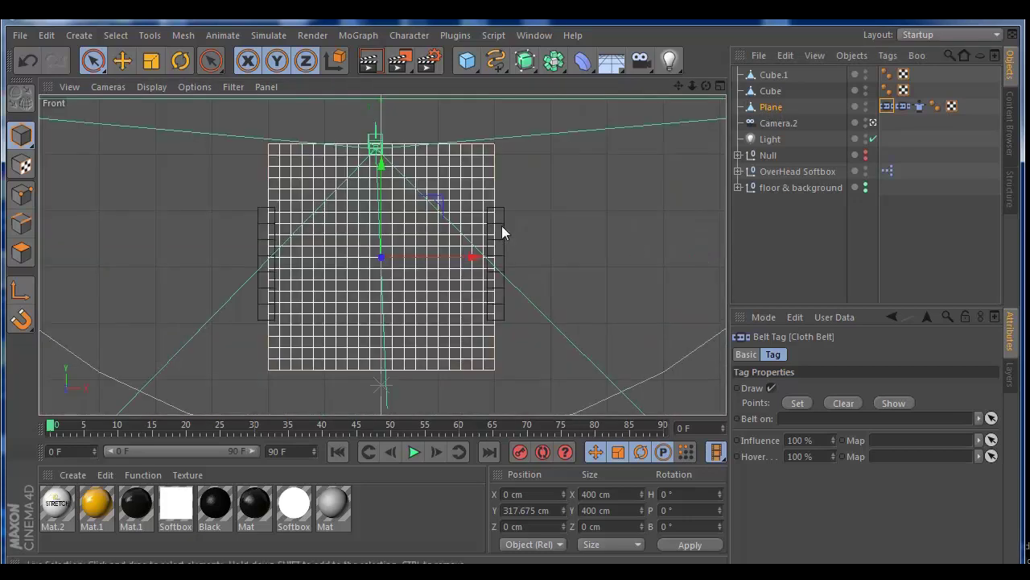
pyautogui.moveTo(691, 86); pyautogui.dragTo(716, 90)
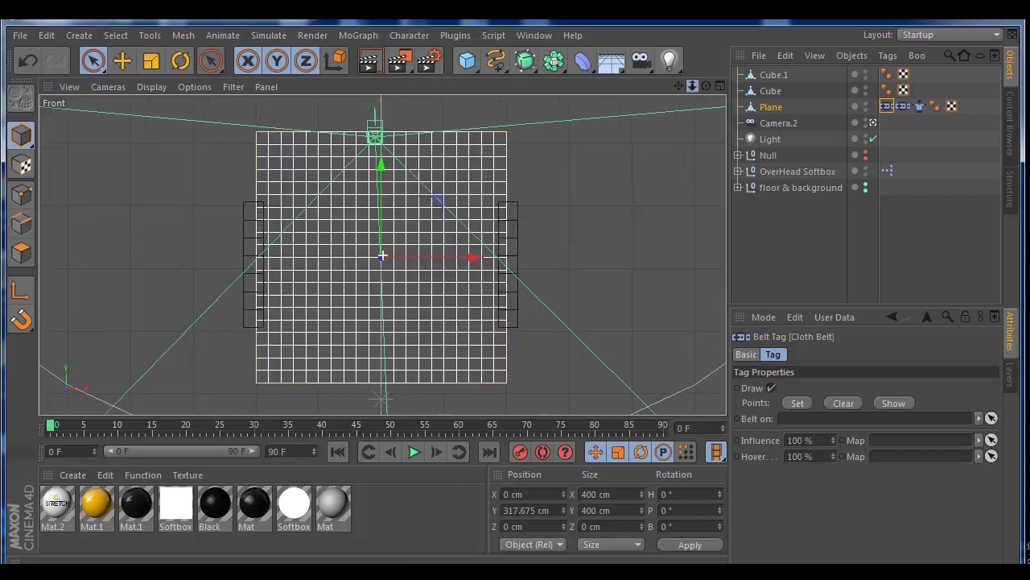
pyautogui.click(21, 197)
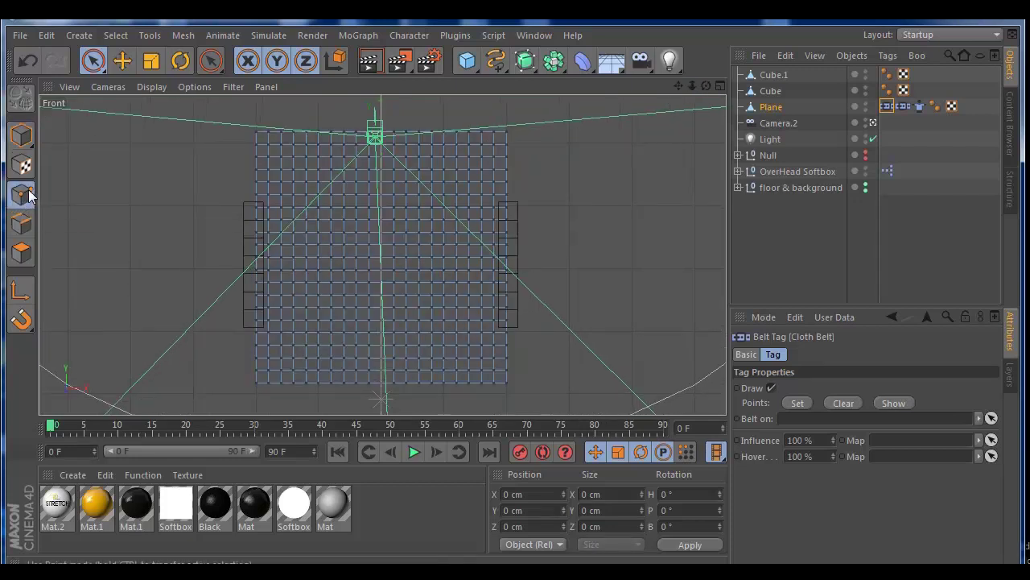
pyautogui.click(772, 108)
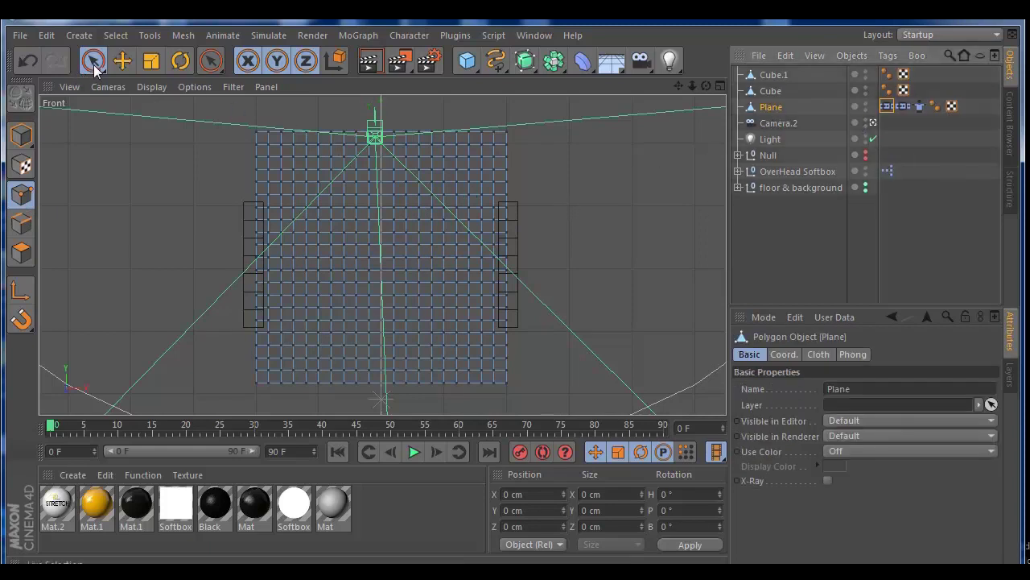
pyautogui.moveTo(515, 213); pyautogui.dragTo(512, 319)
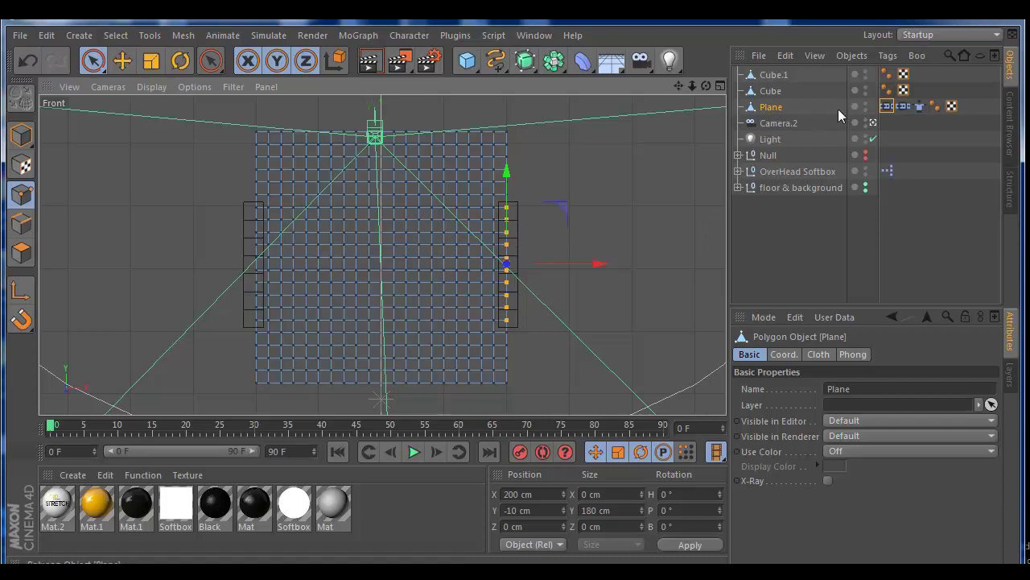
pyautogui.click(887, 106)
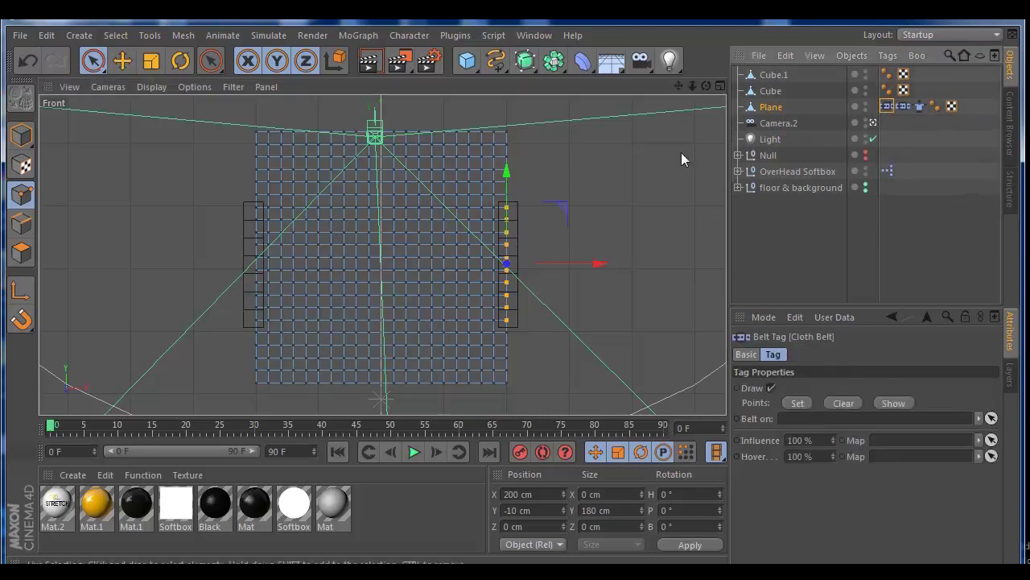
pyautogui.moveTo(773, 76); pyautogui.dragTo(817, 421)
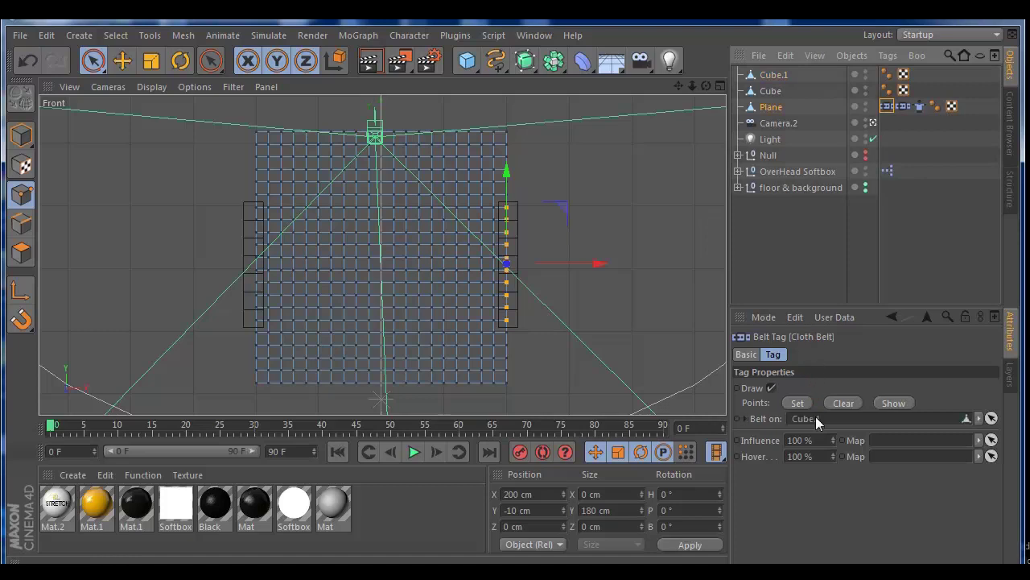
pyautogui.click(805, 404)
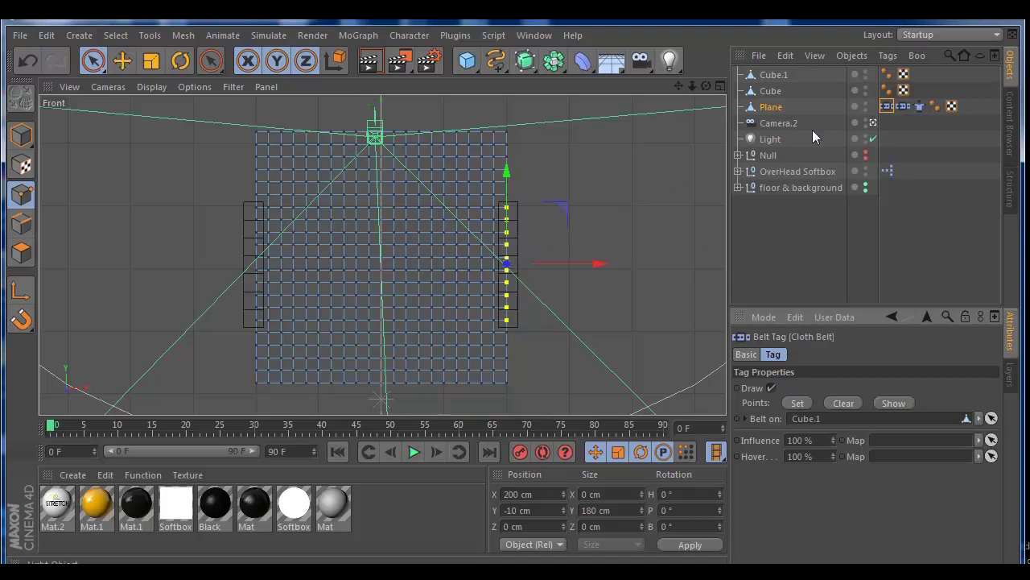
# Belt the plane's left-edge points to Cube with the second Cloth Belt tag.
pyautogui.click(898, 108)
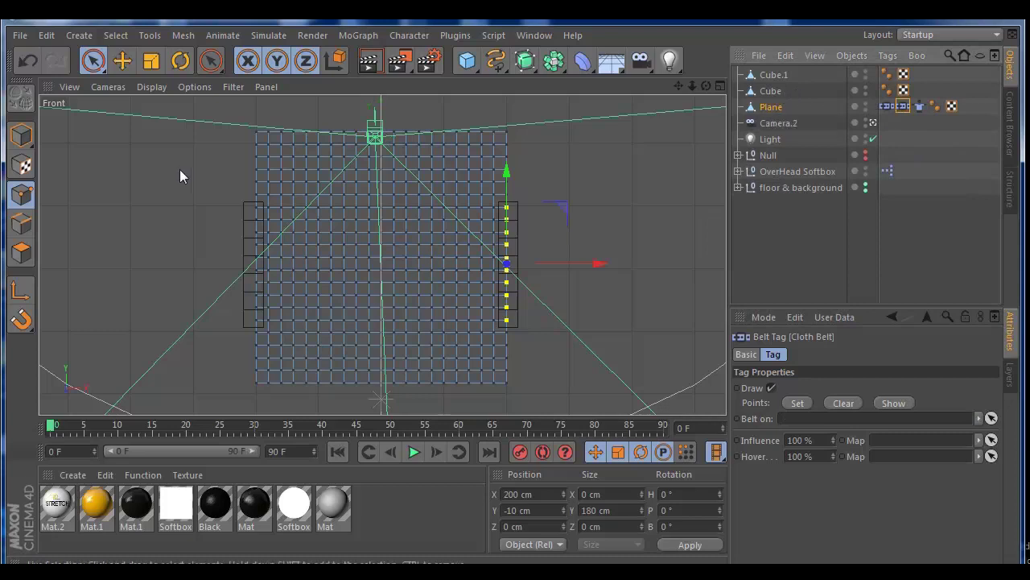
pyautogui.moveTo(247, 208); pyautogui.dragTo(249, 331)
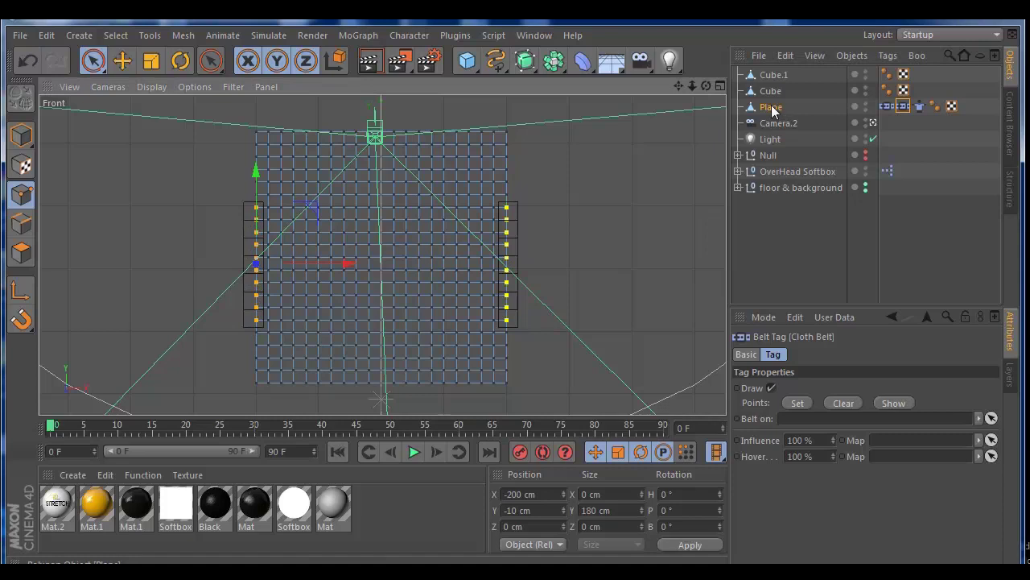
pyautogui.moveTo(771, 91); pyautogui.dragTo(820, 418)
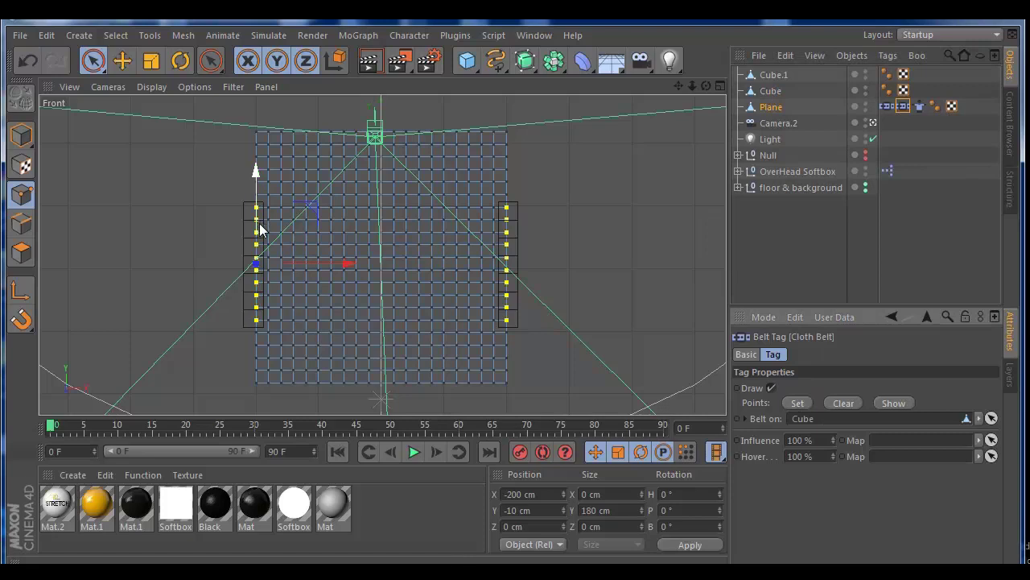
pyautogui.click(721, 87)
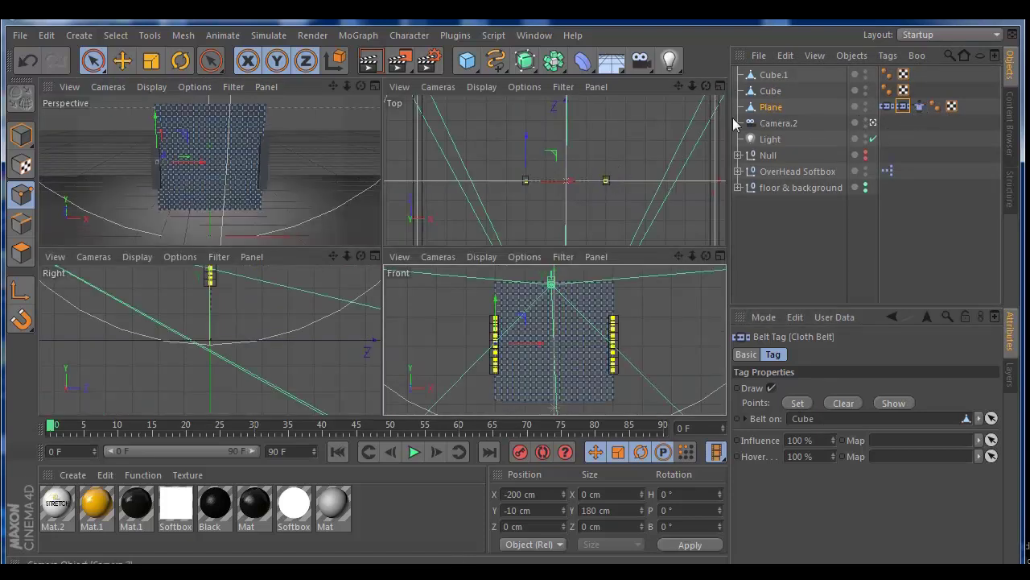
# Wrap the Plane in a Cloth NURBS object and orbit the maximized Perspective view.
pyautogui.click(371, 91)
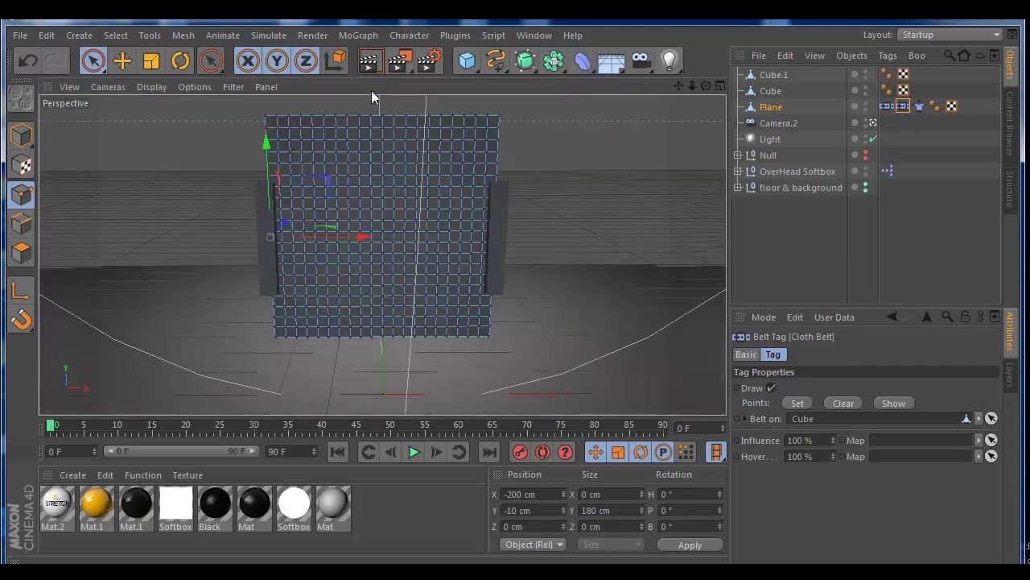
pyautogui.moveTo(693, 85); pyautogui.dragTo(724, 89)
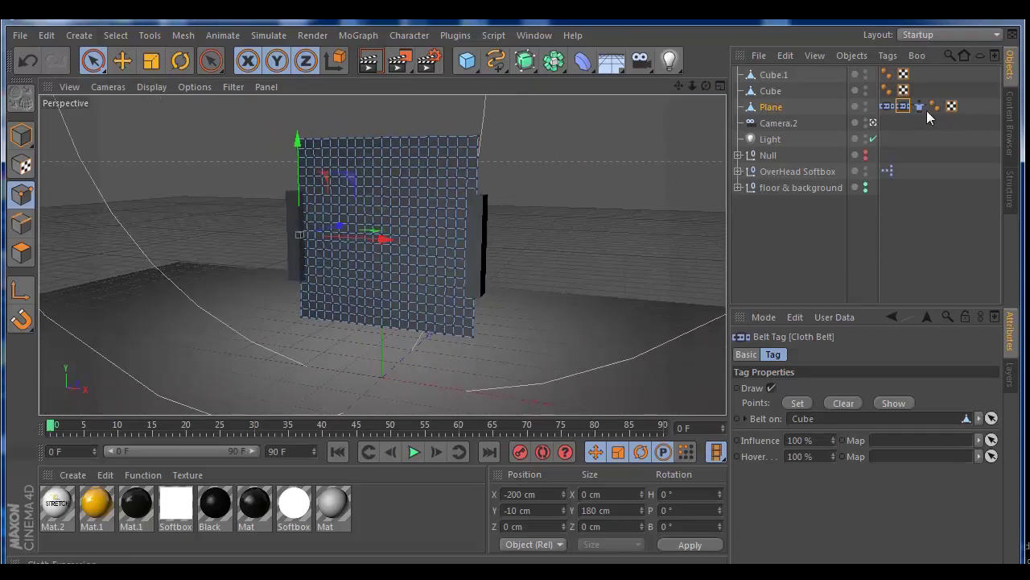
pyautogui.click(268, 36)
pyautogui.moveTo(320, 60)
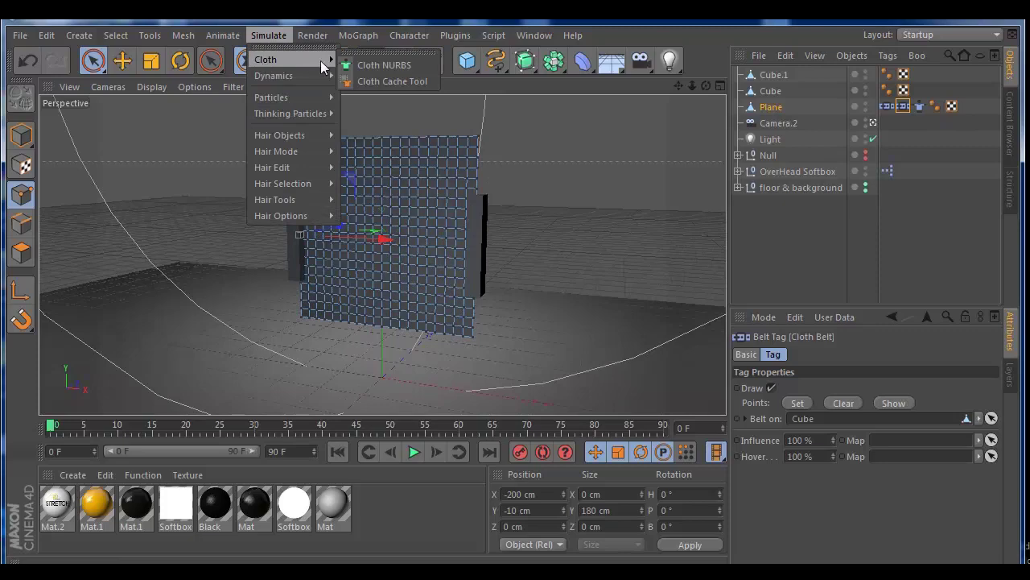
pyautogui.keyDown('alt'); pyautogui.click(363, 65); pyautogui.keyUp('alt')
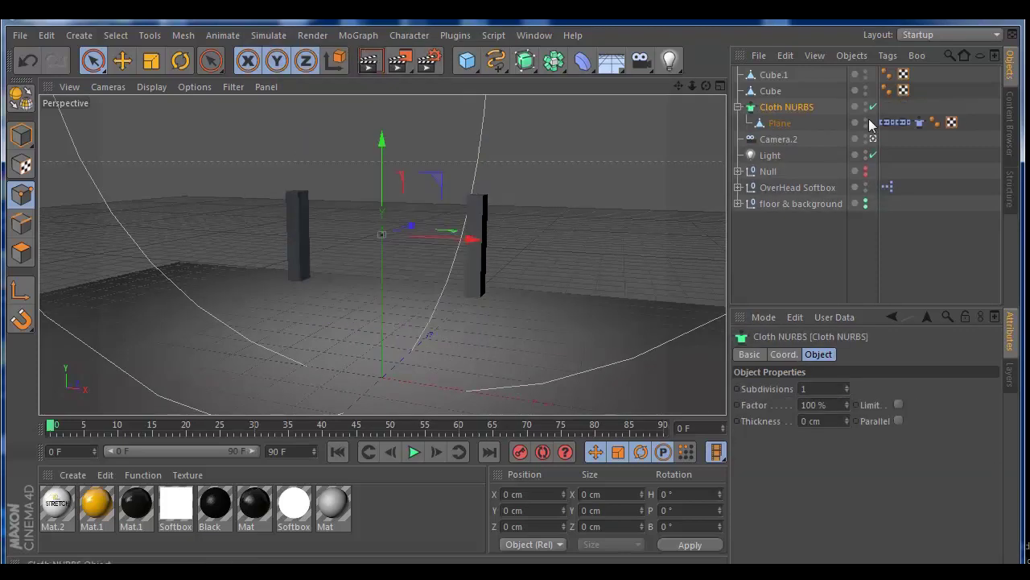
pyautogui.click(783, 125)
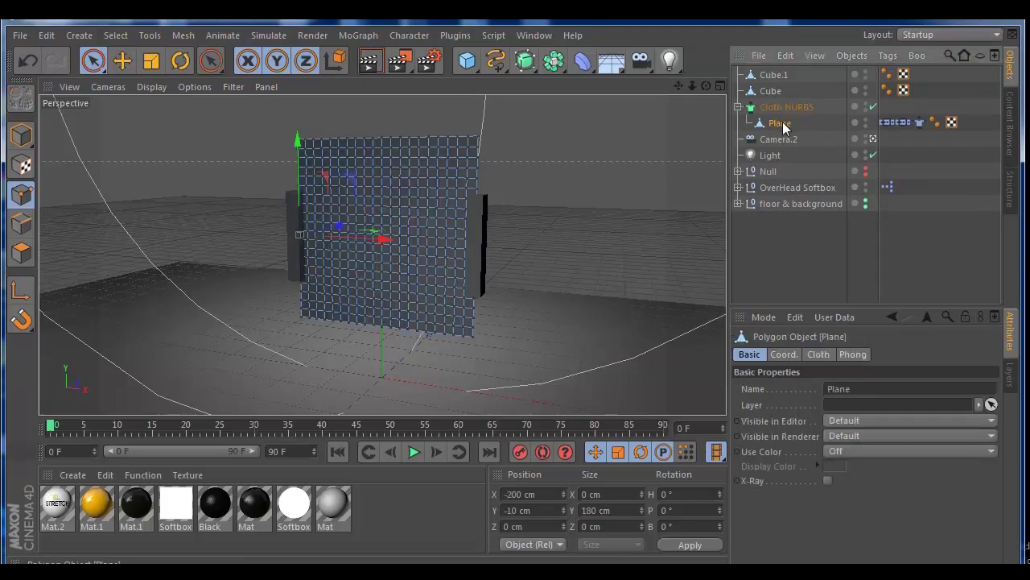
pyautogui.click(785, 113)
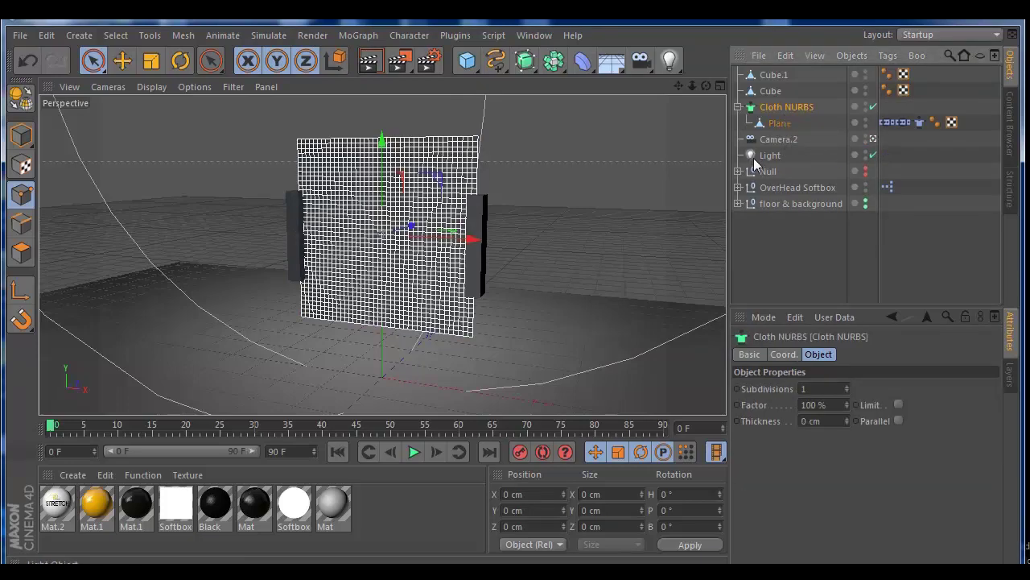
pyautogui.moveTo(706, 86)
pyautogui.mouseDown()
pyautogui.moveTo(555, 96)
pyautogui.moveTo(709, 95)
pyautogui.mouseUp()
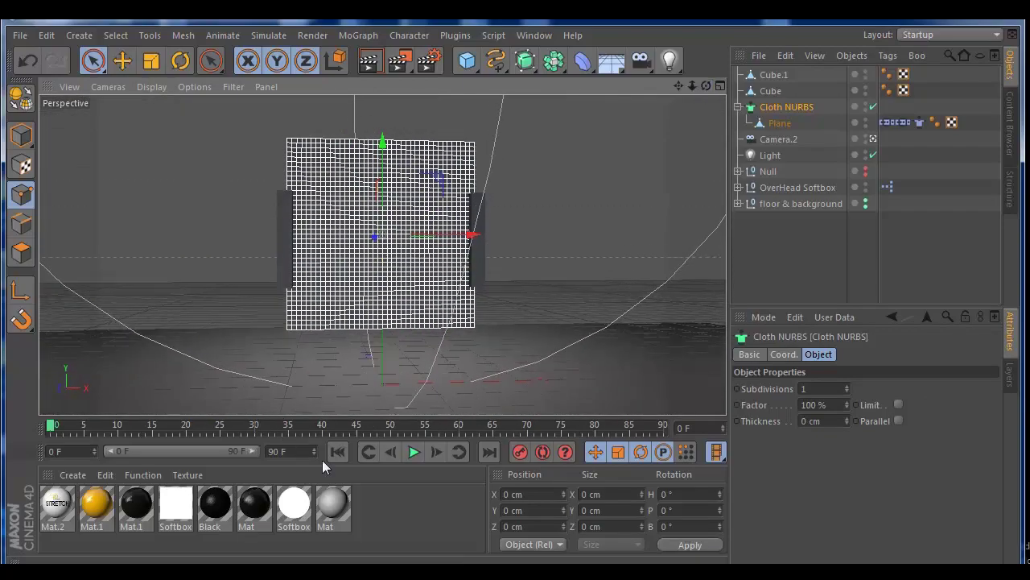
pyautogui.click(416, 453)
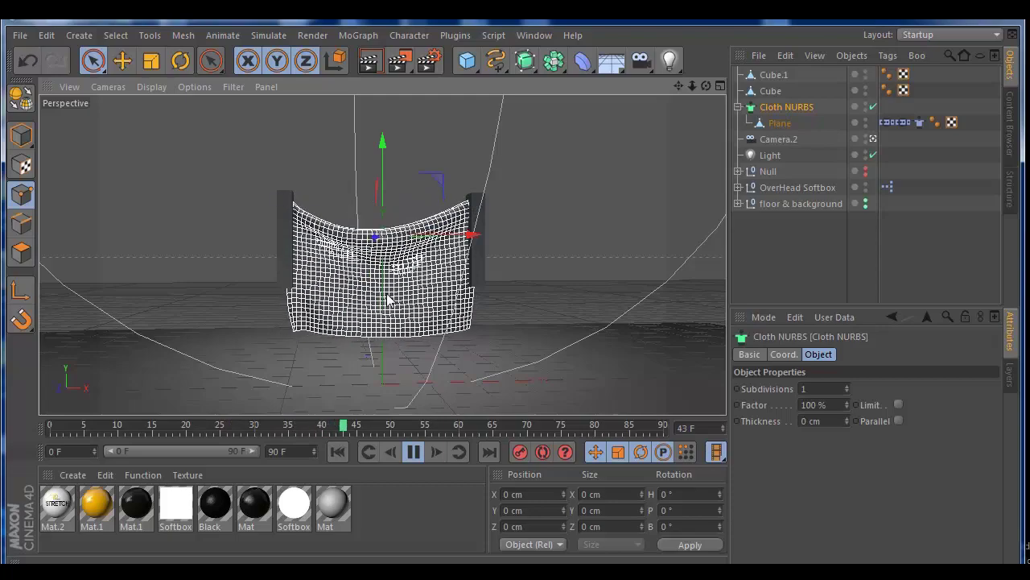
pyautogui.click(410, 454)
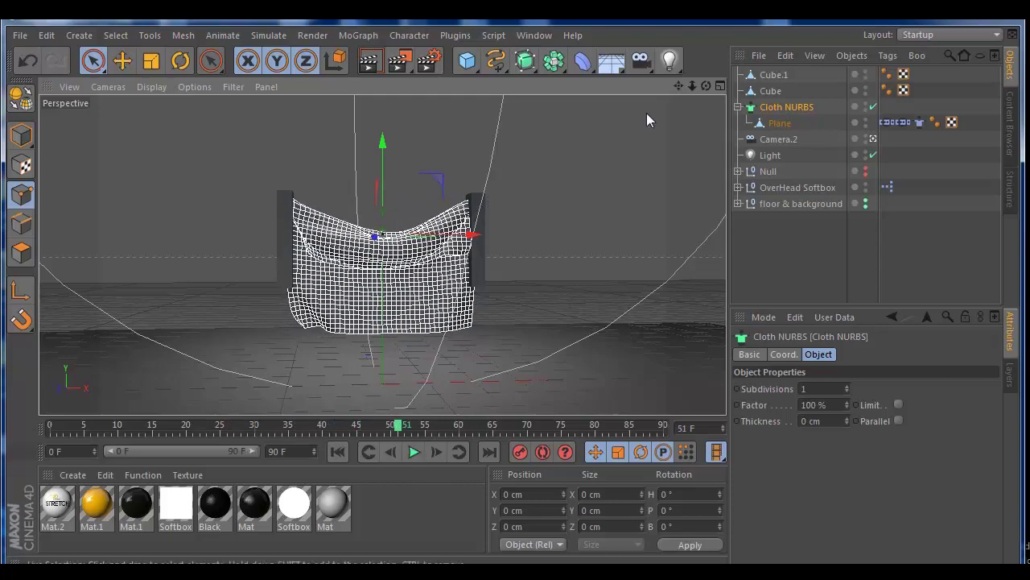
pyautogui.moveTo(706, 85); pyautogui.dragTo(646, 167)
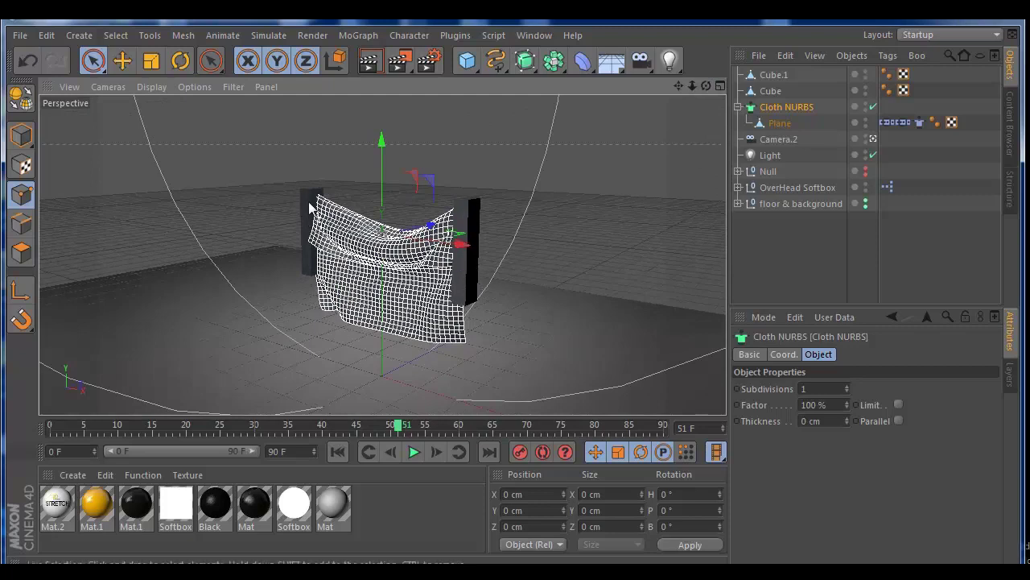
pyautogui.click(337, 453)
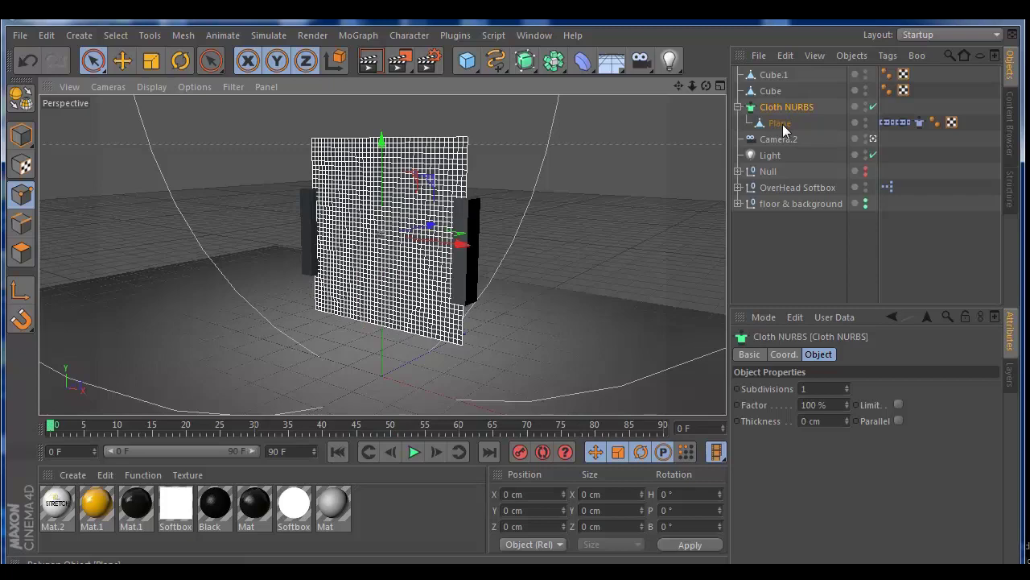
# Add Cloth Collider tags to both Cube and Cube.1.
pyautogui.click(776, 74)
pyautogui.keyDown('shift'); pyautogui.click(771, 93); pyautogui.keyUp('shift')
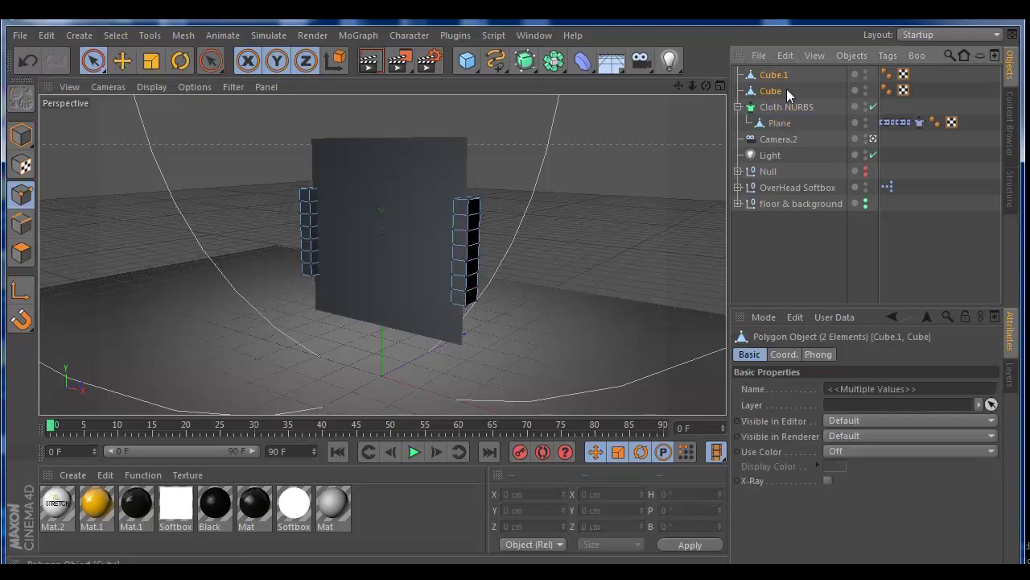
pyautogui.rightClick(772, 89)
pyautogui.moveTo(845, 165)
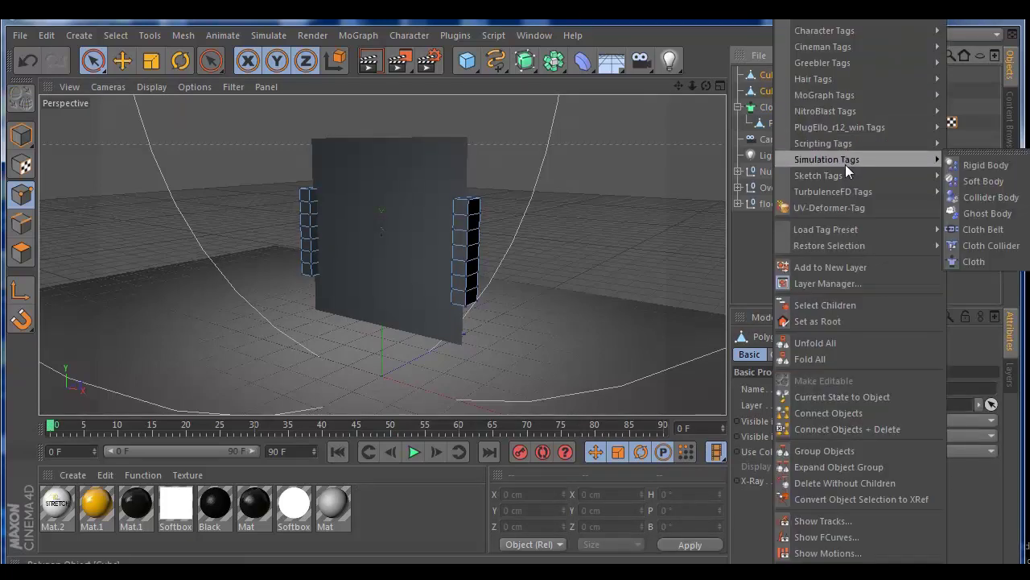
pyautogui.click(978, 245)
# Play the simulation to watch the cloth collide with the cubes, then rewind to frame 0.
pyautogui.click(412, 453)
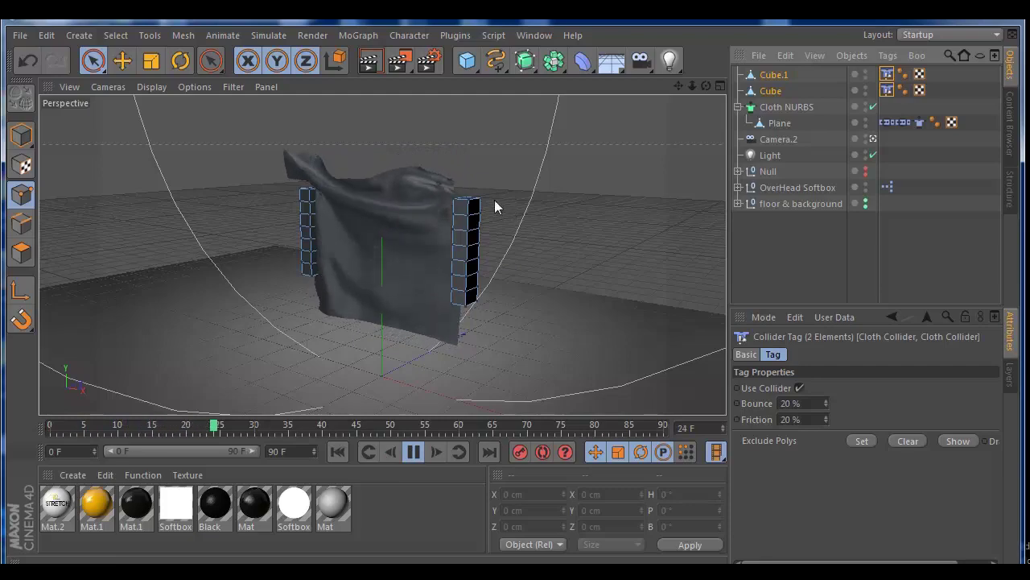
pyautogui.moveTo(705, 83); pyautogui.dragTo(704, 85)
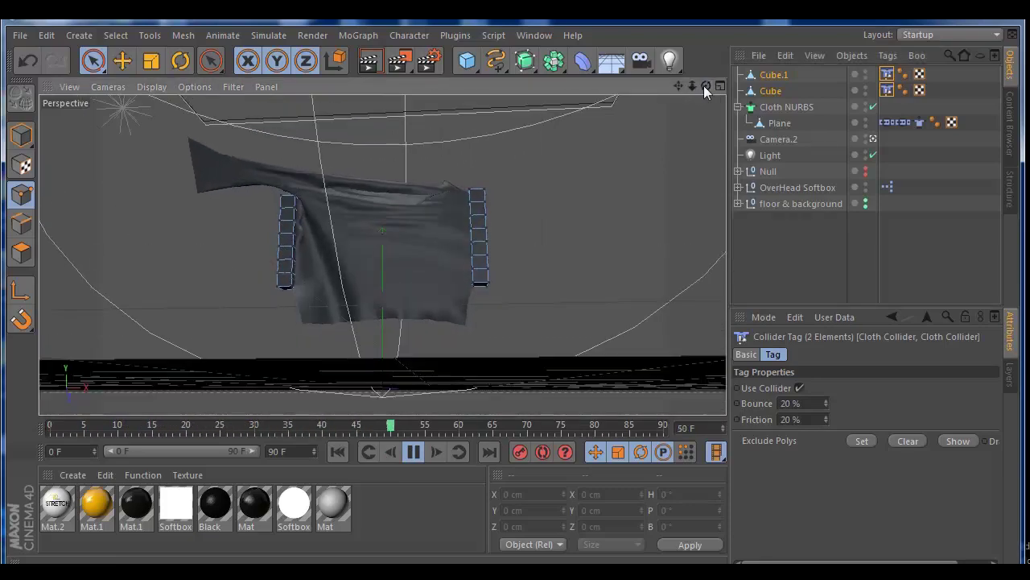
pyautogui.click(418, 455)
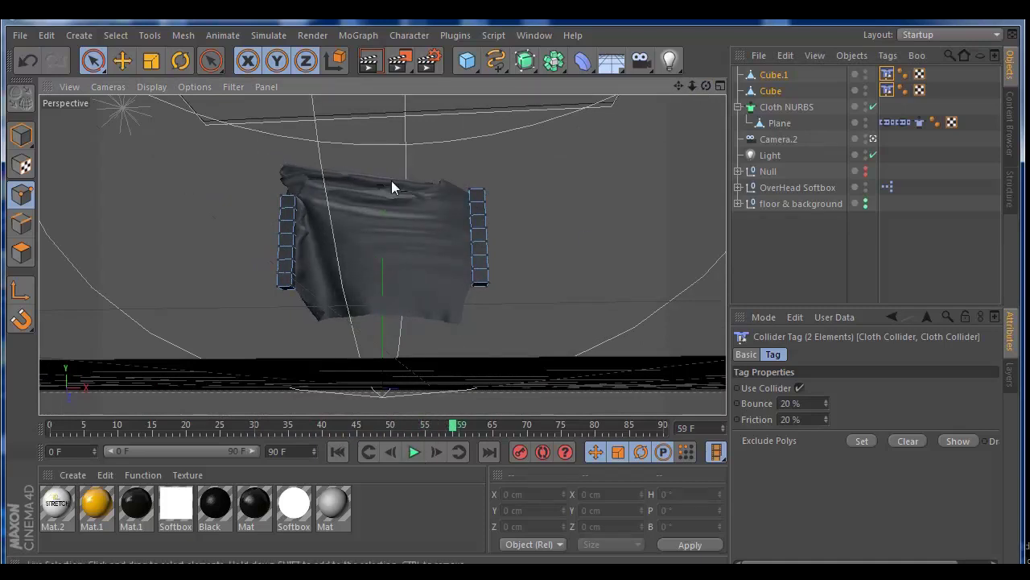
pyautogui.click(337, 453)
pyautogui.moveTo(706, 86); pyautogui.dragTo(706, 88)
pyautogui.click(917, 122)
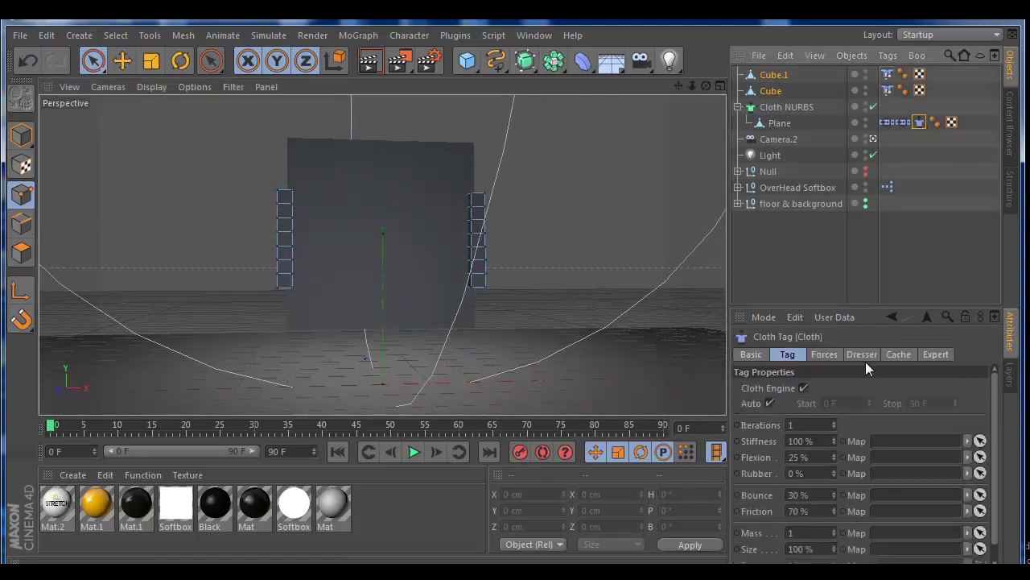
# Give the Cloth tag Wind Direction Z 1.7 cm and Wind Strength 1.5, then preview the billowing cloth.
pyautogui.click(825, 355)
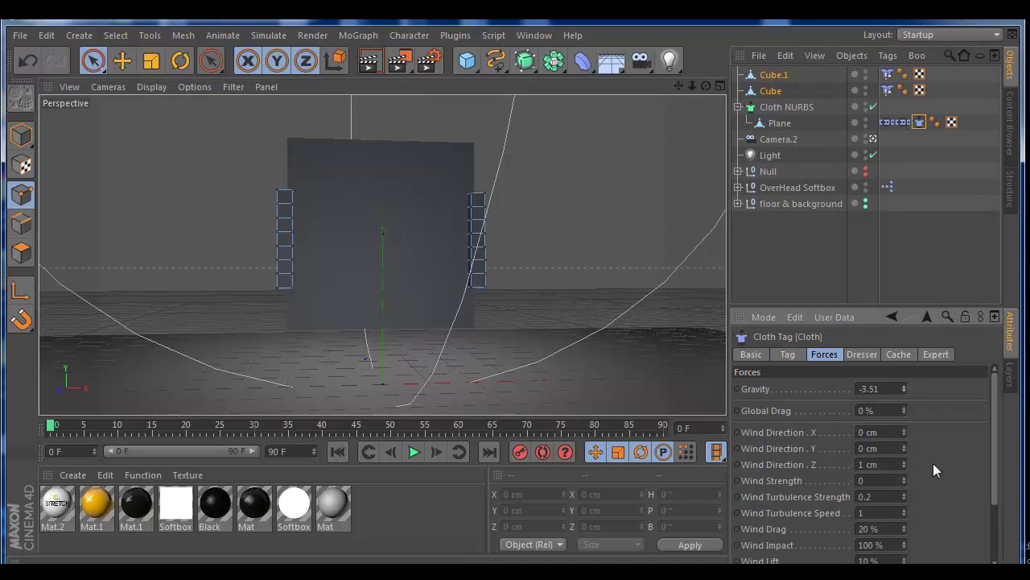
pyautogui.moveTo(996, 426); pyautogui.dragTo(996, 458)
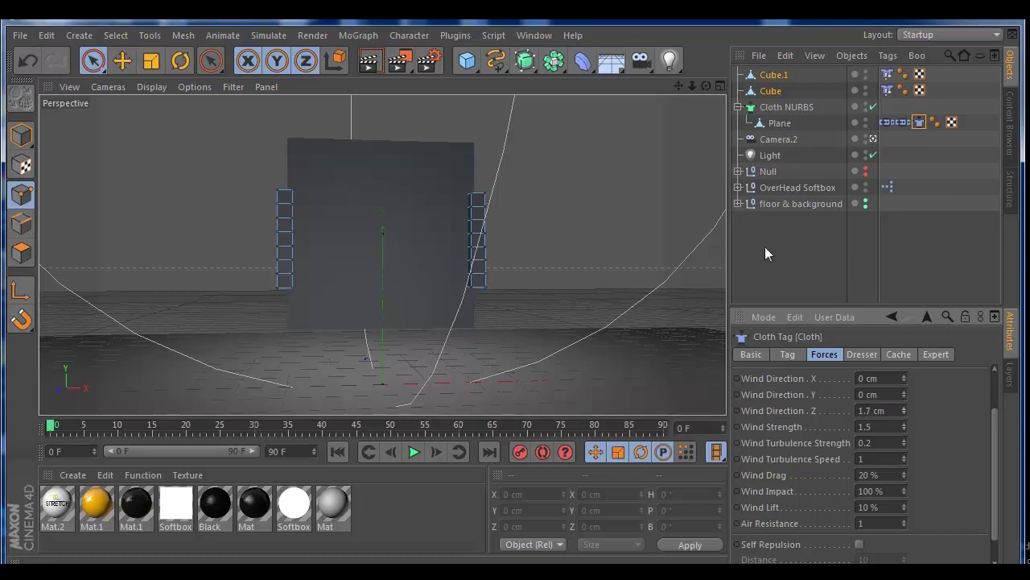
pyautogui.moveTo(706, 85); pyautogui.dragTo(387, 314)
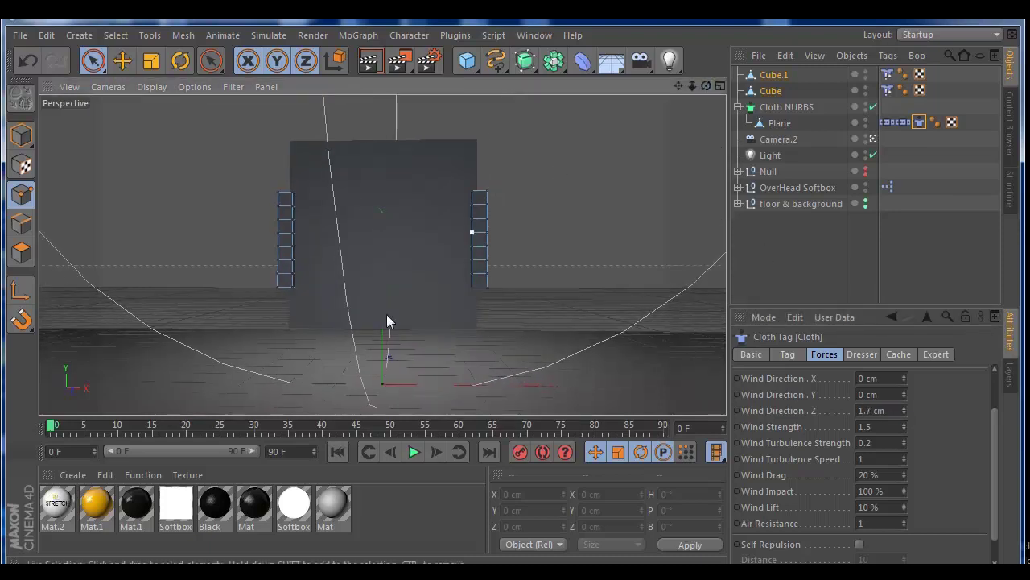
pyautogui.click(415, 453)
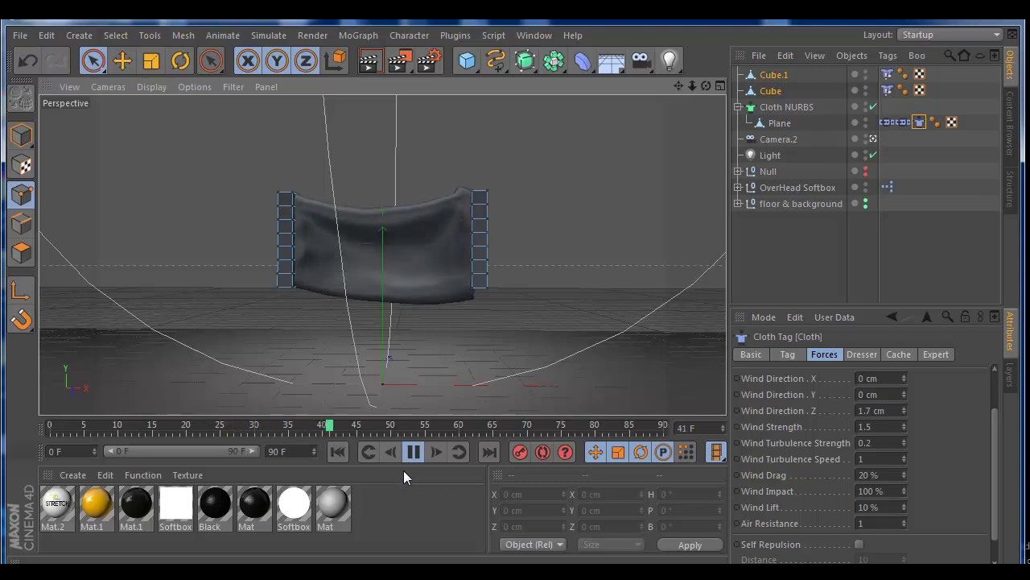
pyautogui.click(418, 453)
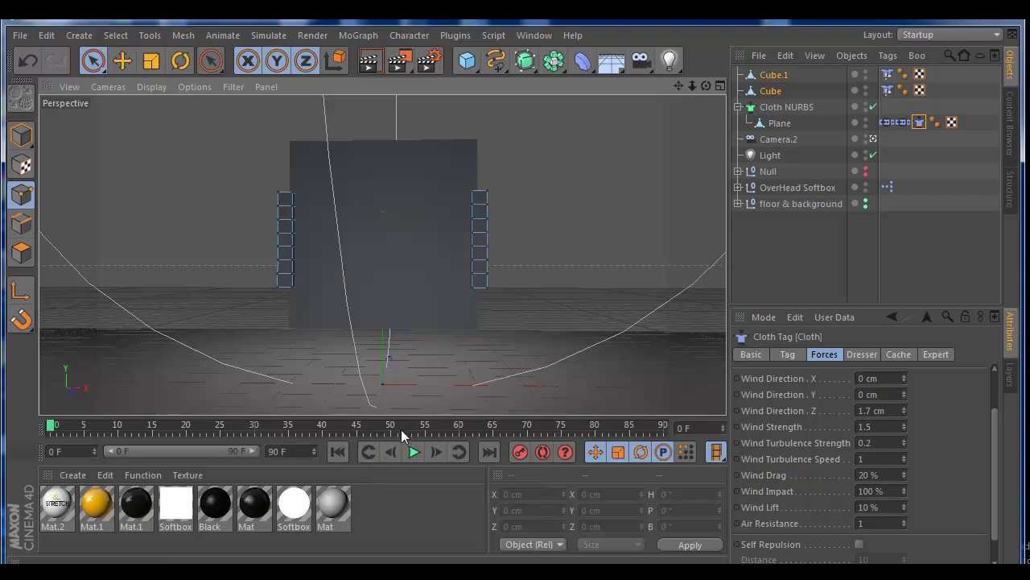
pyautogui.moveTo(692, 85)
pyautogui.mouseDown()
pyautogui.moveTo(708, 87)
pyautogui.moveTo(687, 85)
pyautogui.mouseUp()
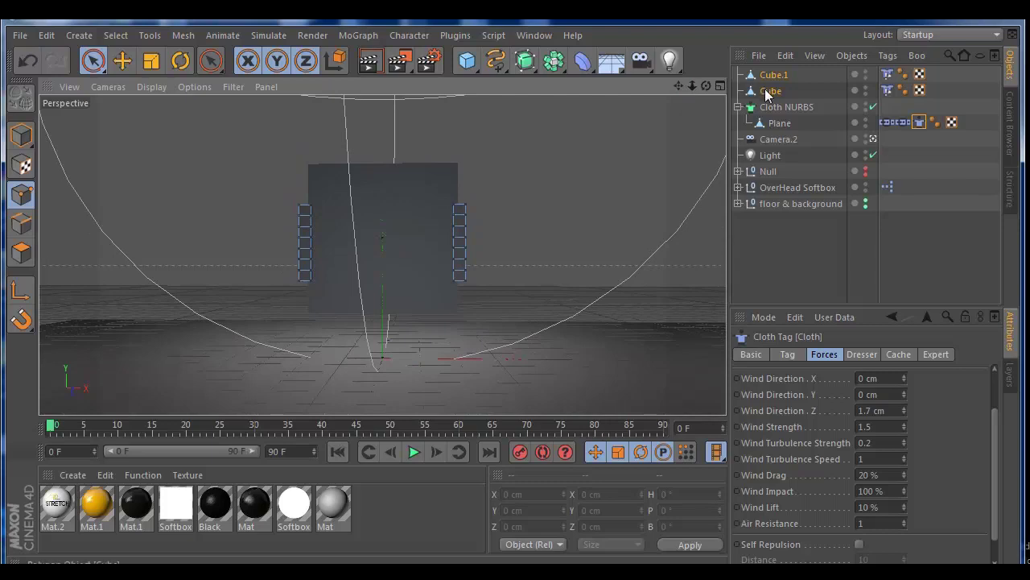
# Key Cube's position at X -203.828 cm on frame 0 and -462.55 cm on frame 32, then rewind.
pyautogui.click(769, 91)
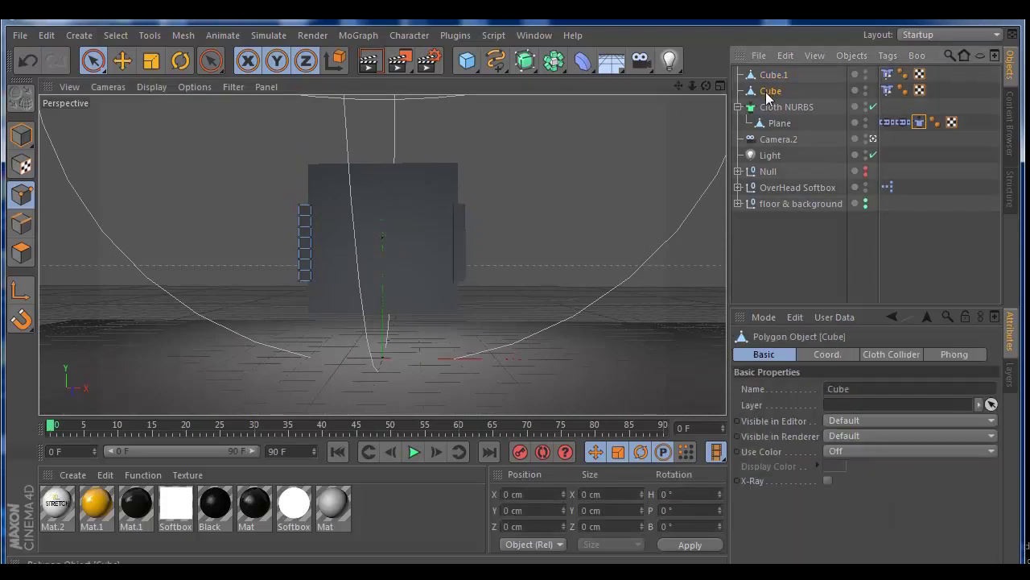
pyautogui.click(27, 138)
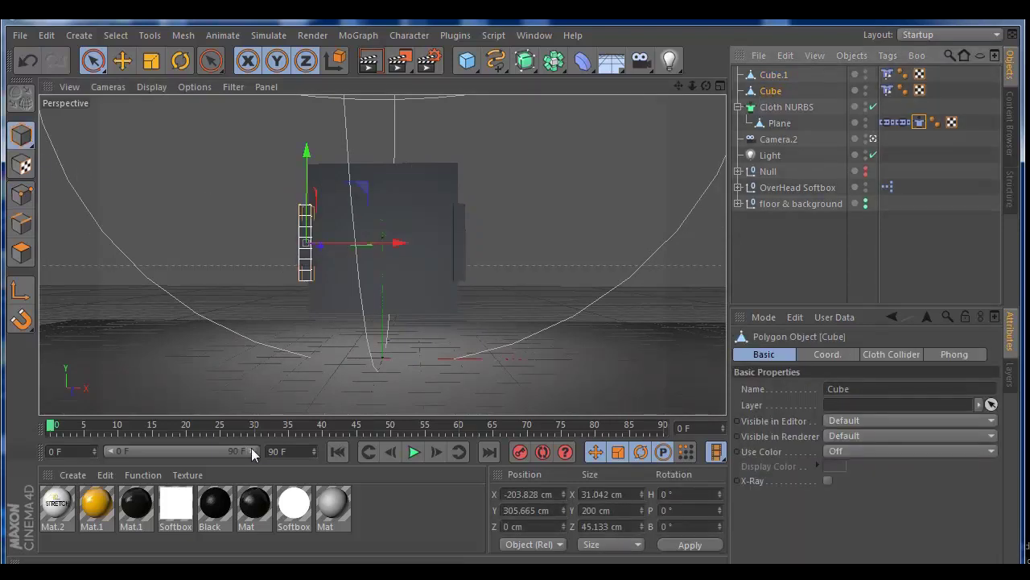
pyautogui.click(520, 455)
pyautogui.moveTo(53, 429); pyautogui.dragTo(269, 428)
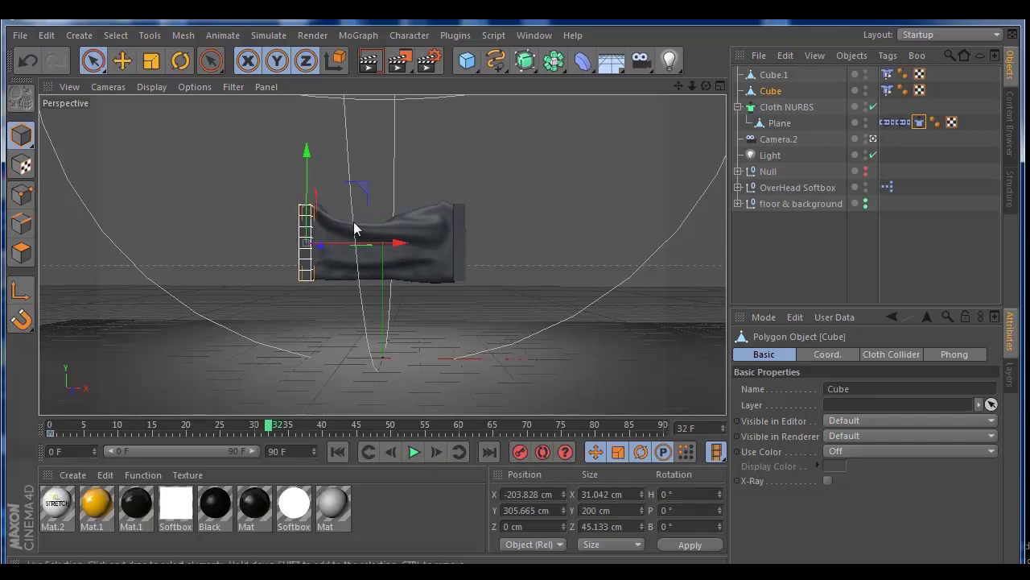
pyautogui.moveTo(397, 245); pyautogui.dragTo(298, 245)
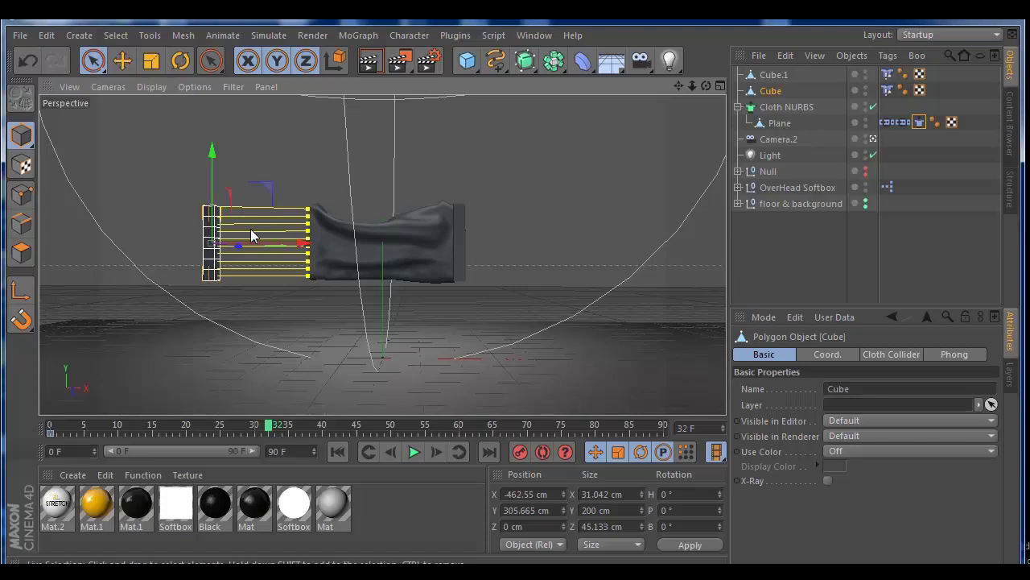
pyautogui.click(522, 453)
pyautogui.moveTo(268, 428); pyautogui.dragTo(51, 429)
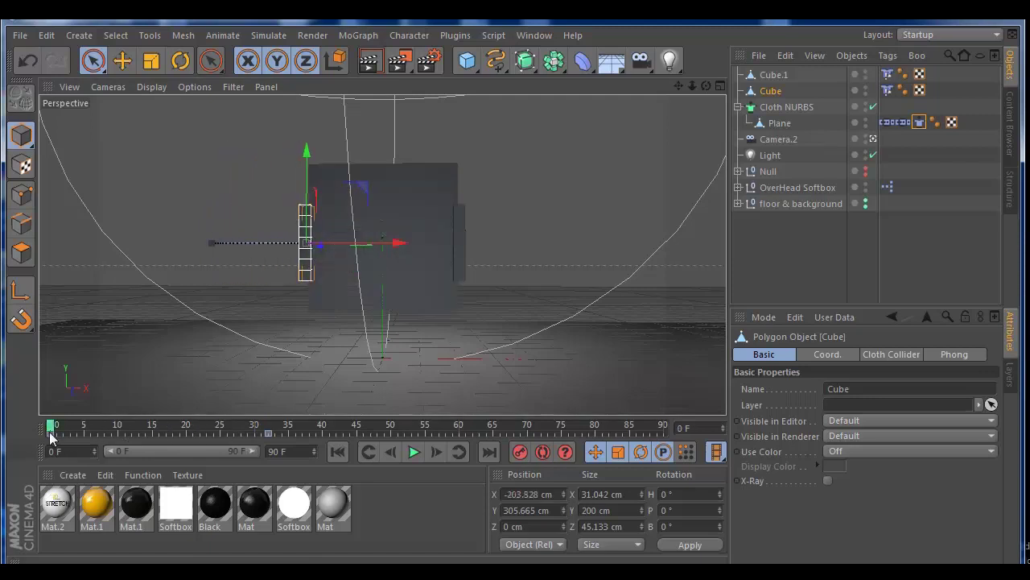
# Animate Cube.1 from X 202.344 cm at frame 0 to 380.753 cm at frame 29.
pyautogui.click(772, 75)
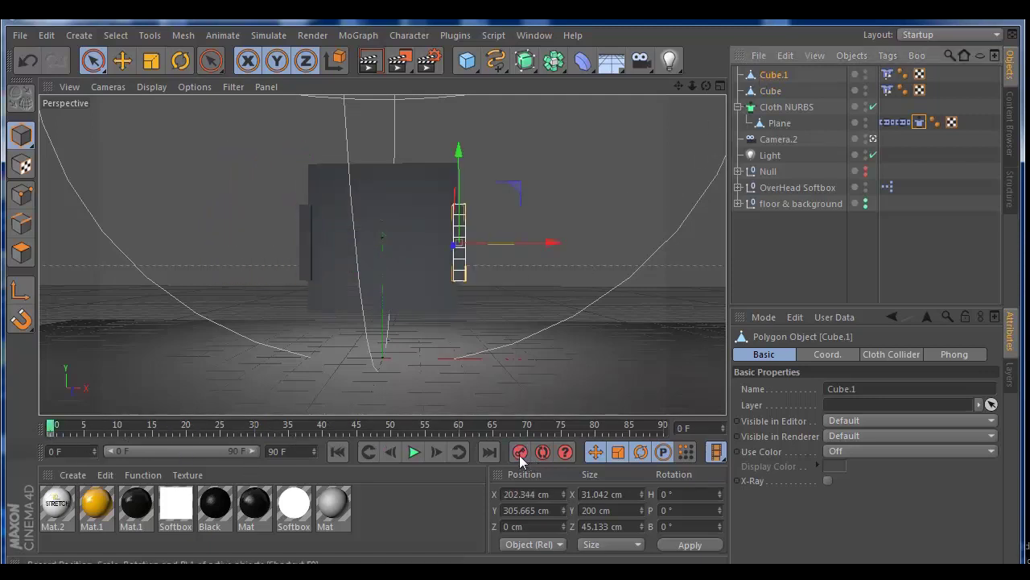
pyautogui.moveTo(53, 432); pyautogui.dragTo(248, 427)
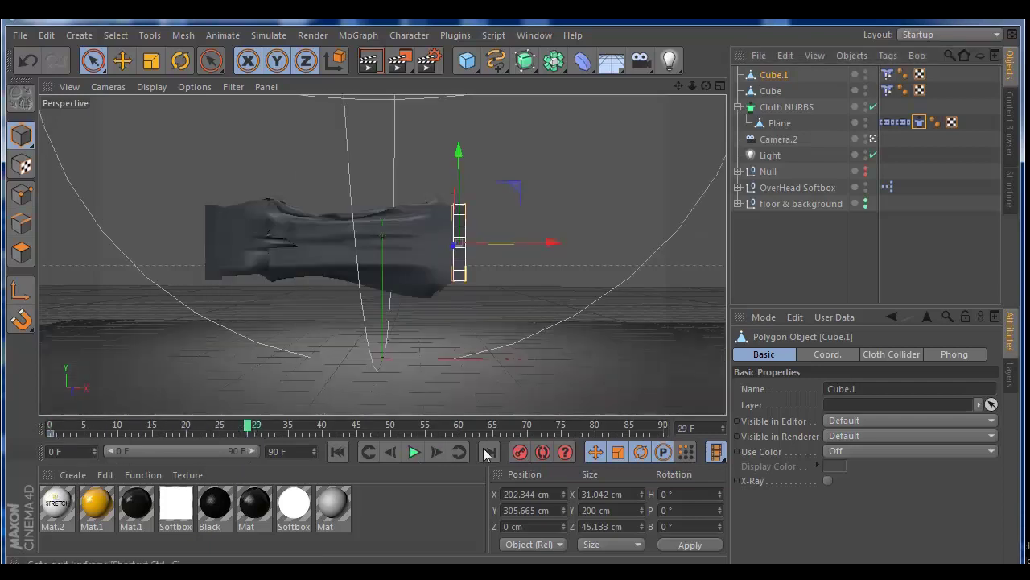
pyautogui.moveTo(553, 243); pyautogui.dragTo(622, 242)
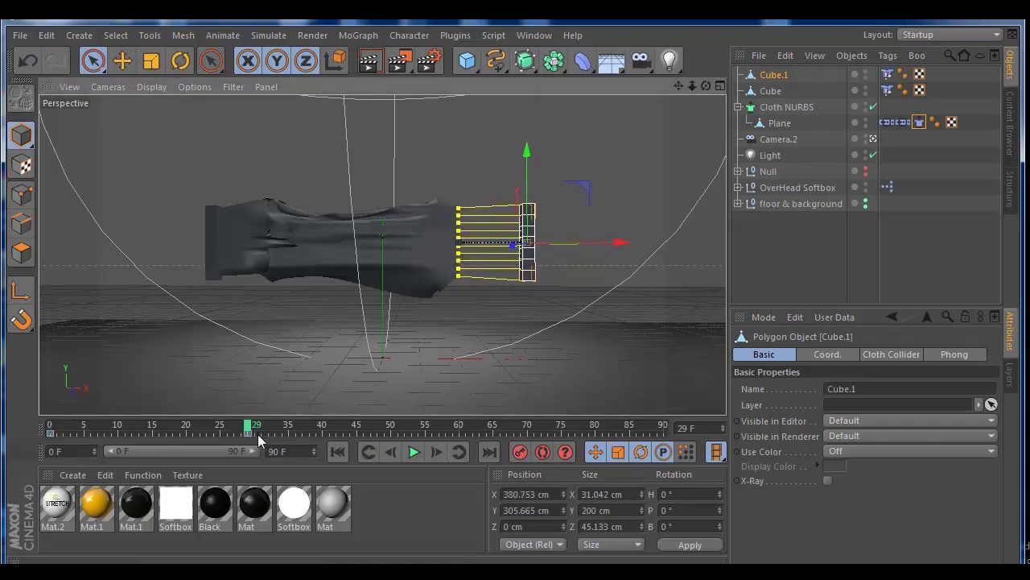
# Play the simulation from the start to frame 79, then orbit to look down on the stretched cloth.
pyautogui.click(344, 453)
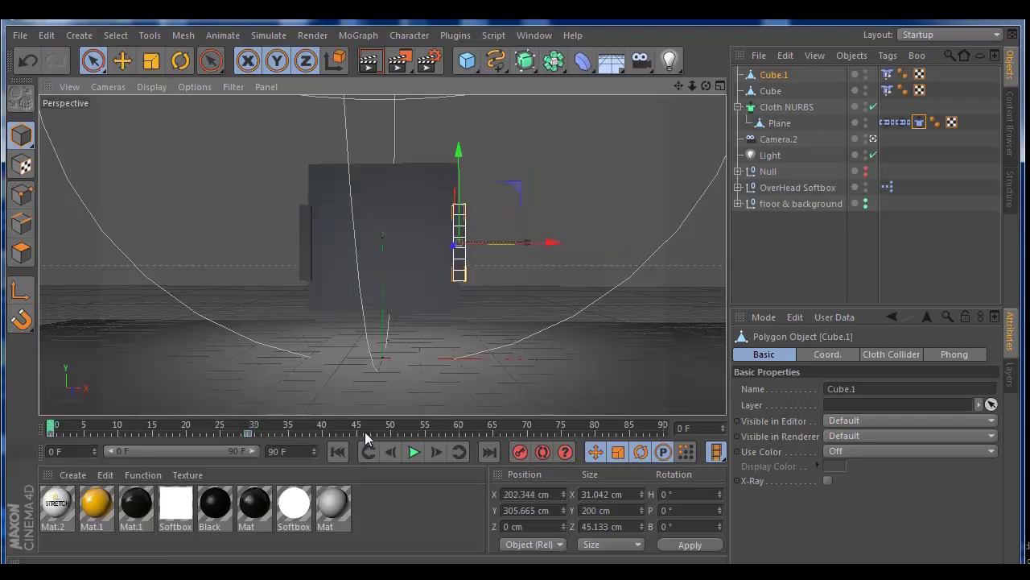
pyautogui.click(412, 453)
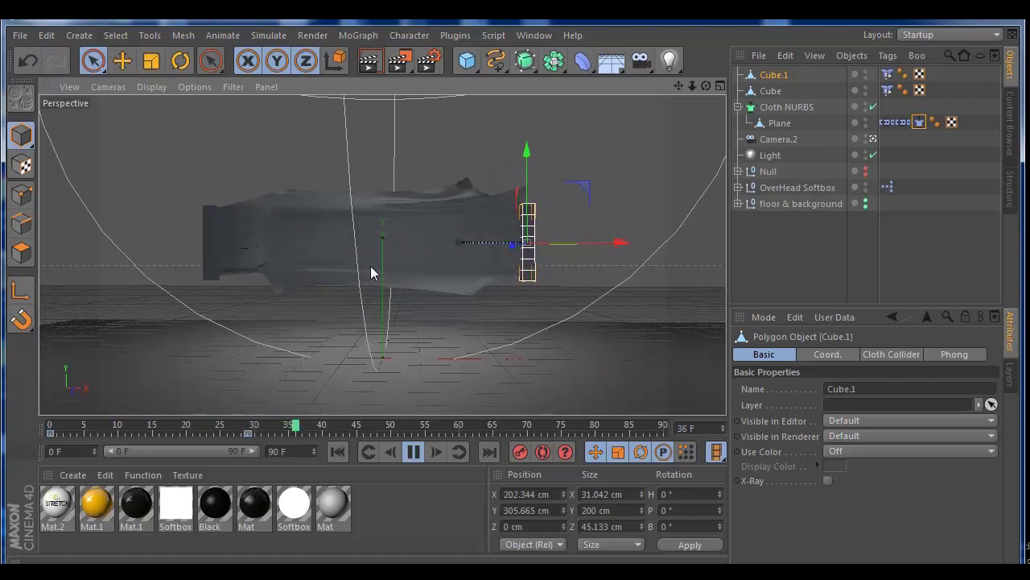
pyautogui.click(413, 451)
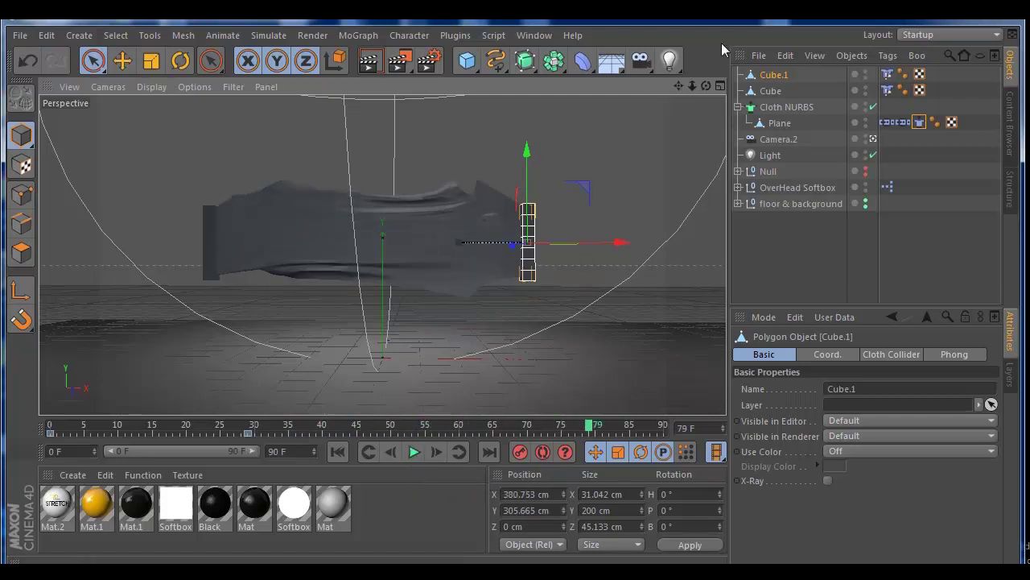
pyautogui.moveTo(706, 85); pyautogui.dragTo(381, 256)
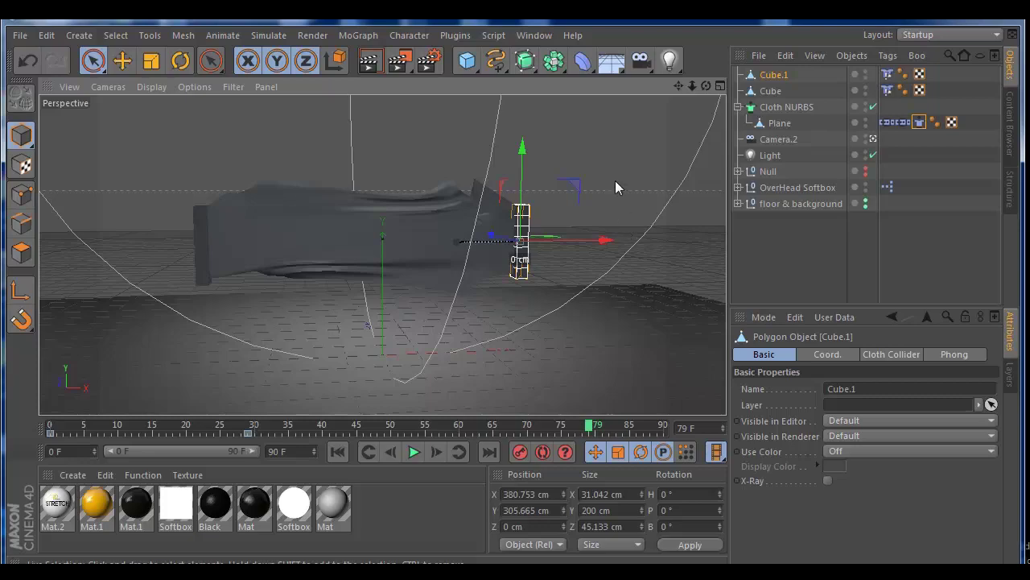
pyautogui.moveTo(706, 86); pyautogui.dragTo(489, 293)
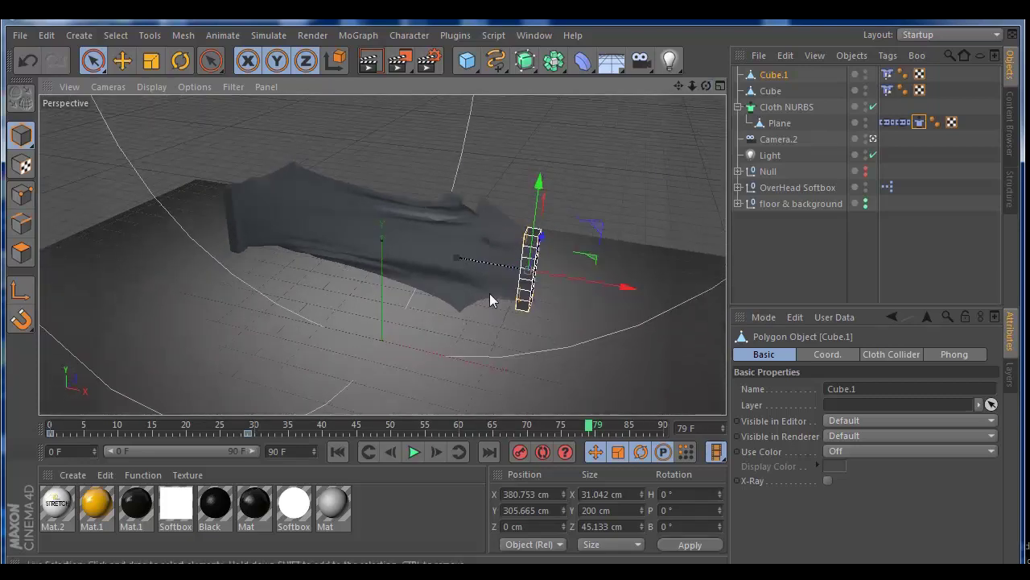
# Give Cloth NURBS 2 subdivisions, nest it in a new HyperNURBS, and render the front view.
pyautogui.click(783, 113)
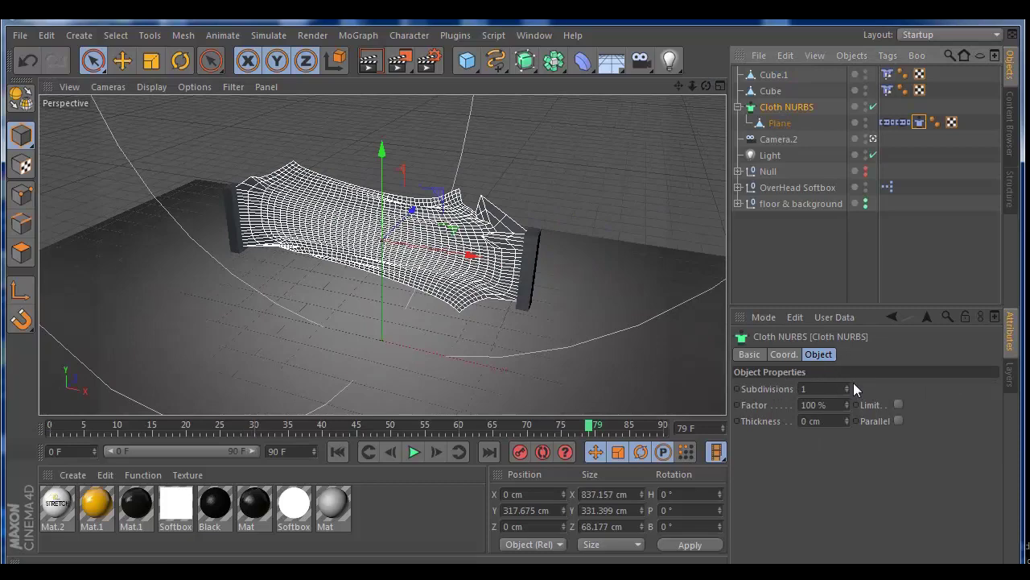
pyautogui.click(847, 385)
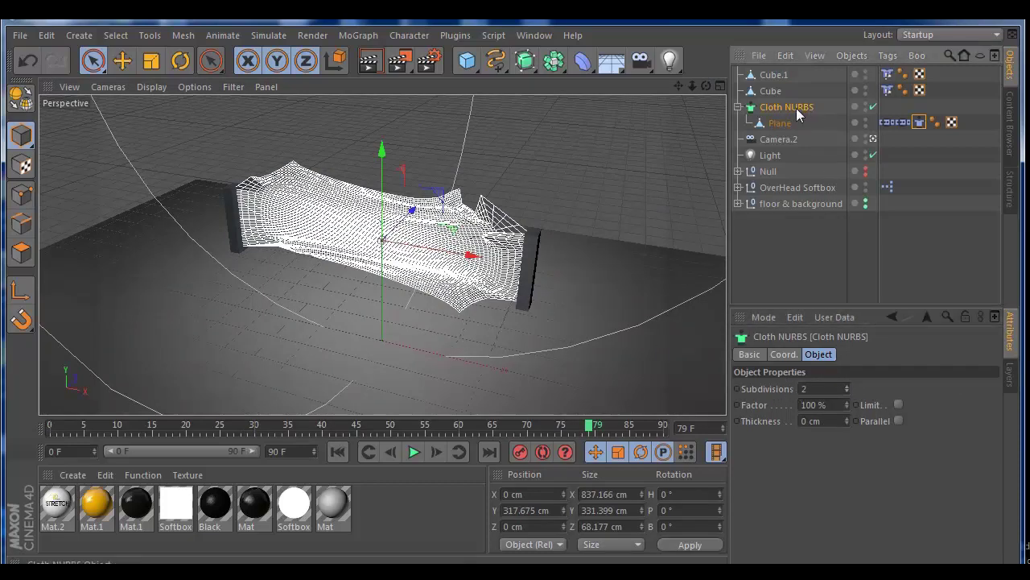
pyautogui.click(524, 62)
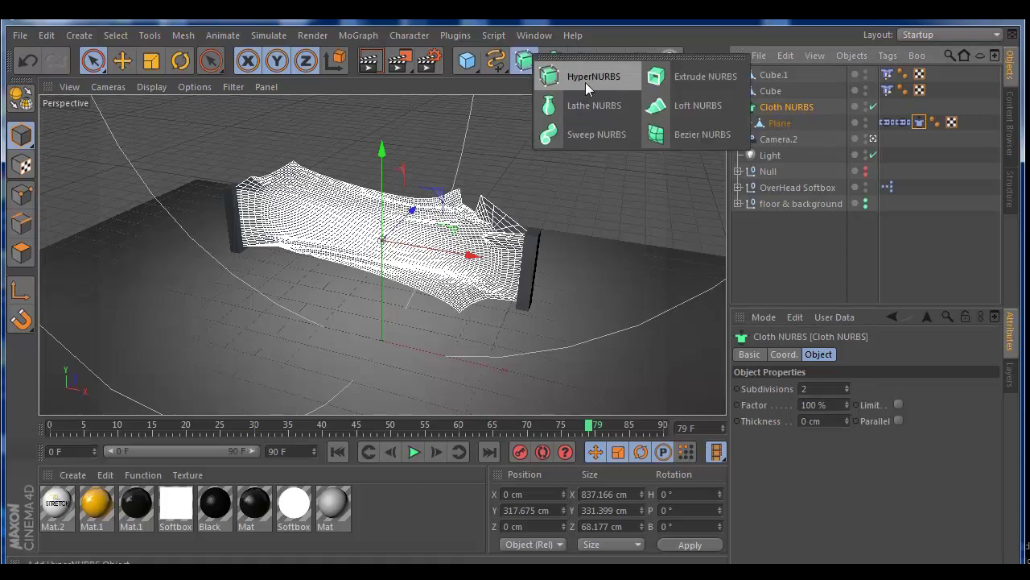
pyautogui.click(585, 78)
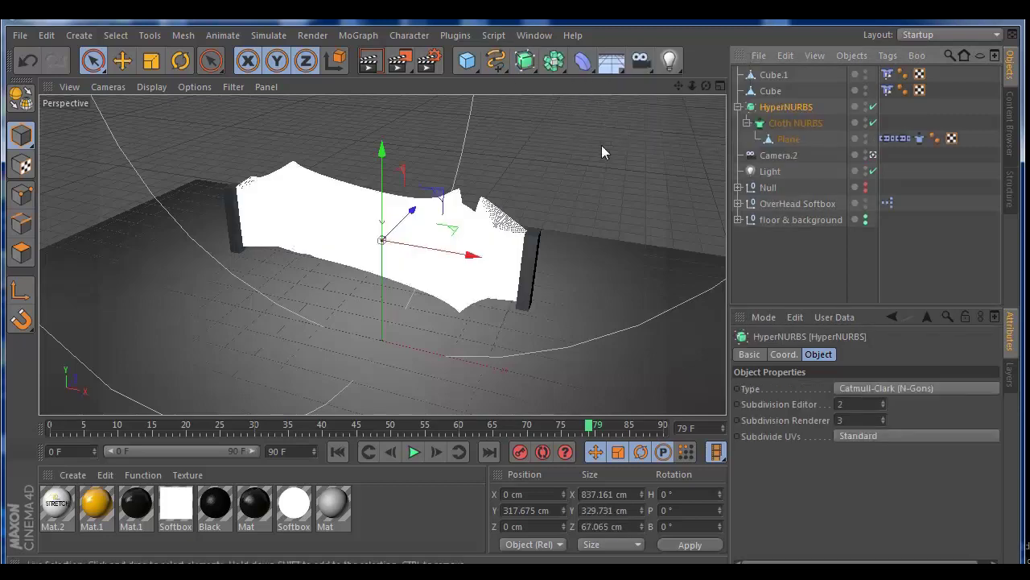
pyautogui.moveTo(705, 85); pyautogui.dragTo(427, 87)
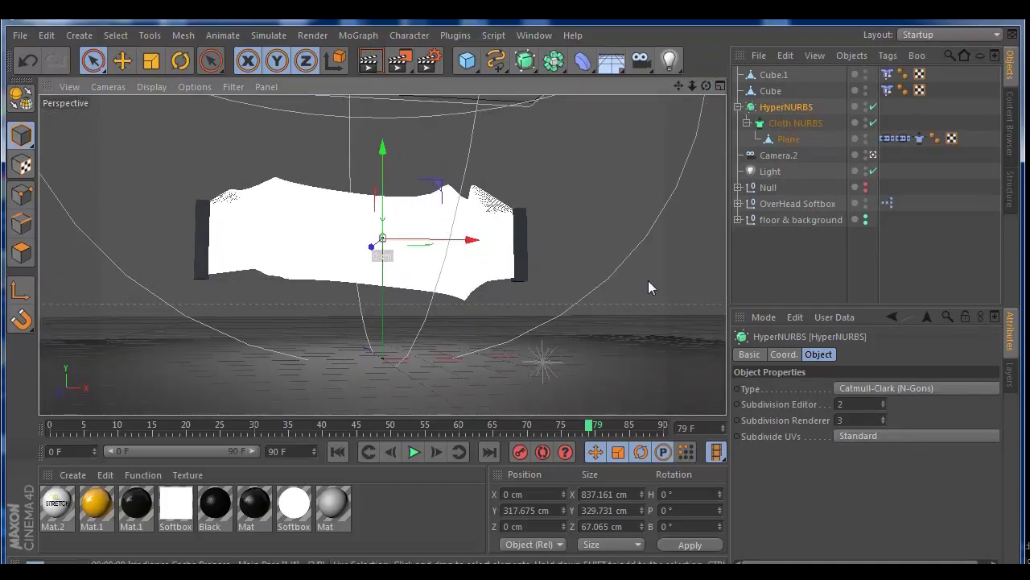
pyautogui.hotkey('ctrl', 'r')
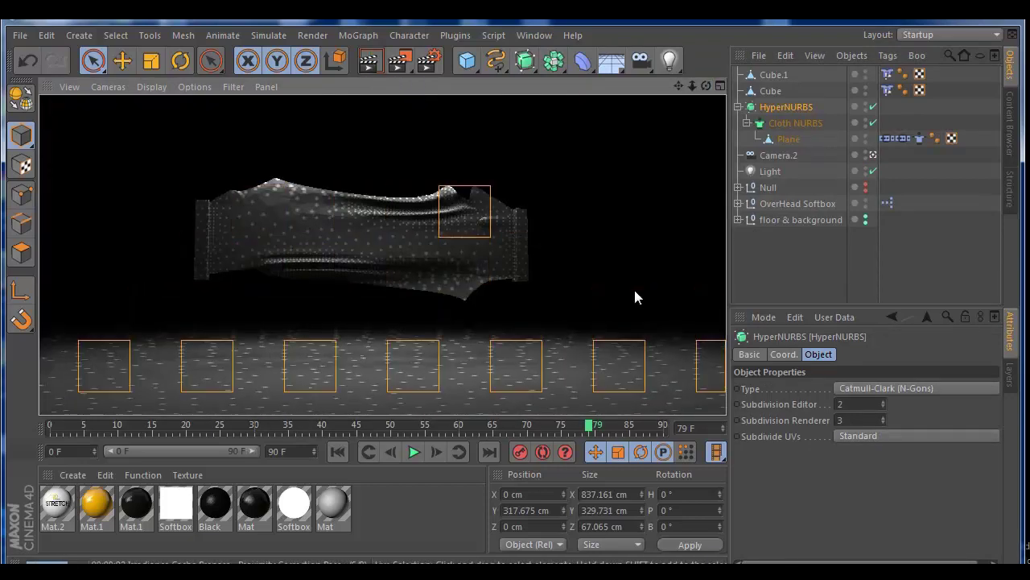